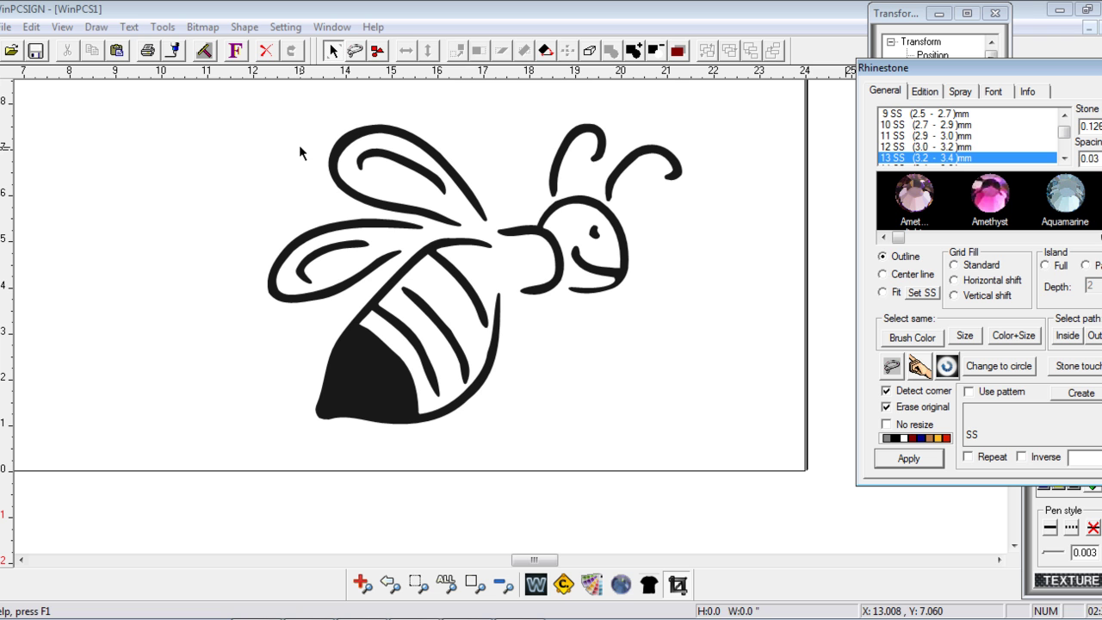
Duplicate the complete bee drawing, using wireframe display, and place the copy to the right of the original in filled display
{"action": "left_click_drag", "start_coordinate": [208, 97], "coordinate": [739, 503]}
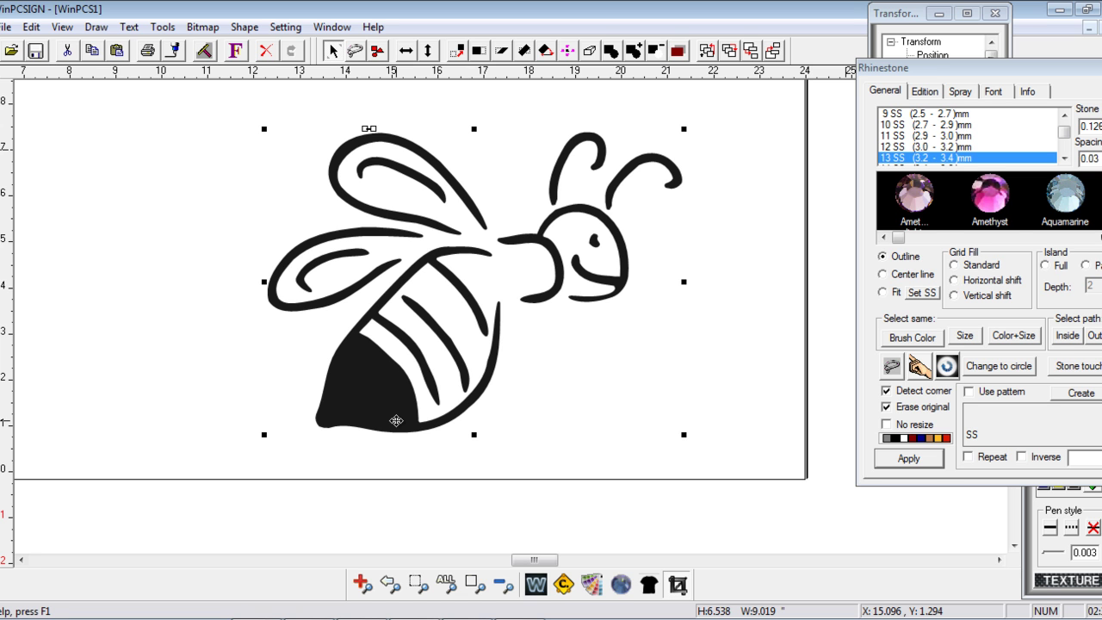
{"action": "left_click", "coordinate": [536, 585]}
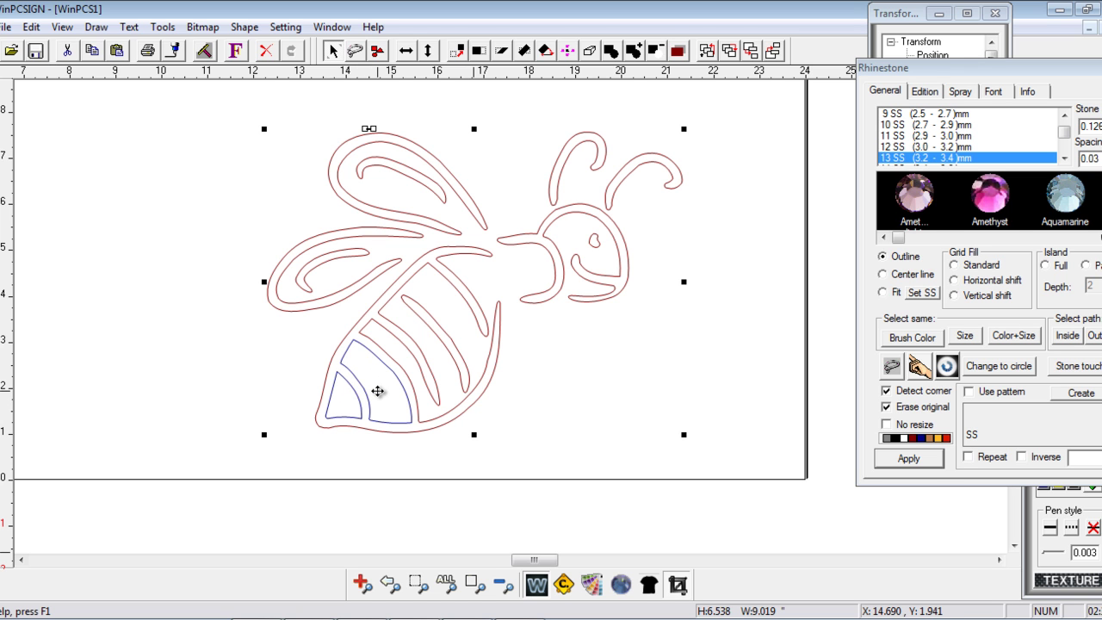
{"action": "right_click", "coordinate": [401, 379]}
{"action": "left_click", "coordinate": [456, 442]}
{"action": "left_click_drag", "start_coordinate": [401, 364], "coordinate": [836, 397]}
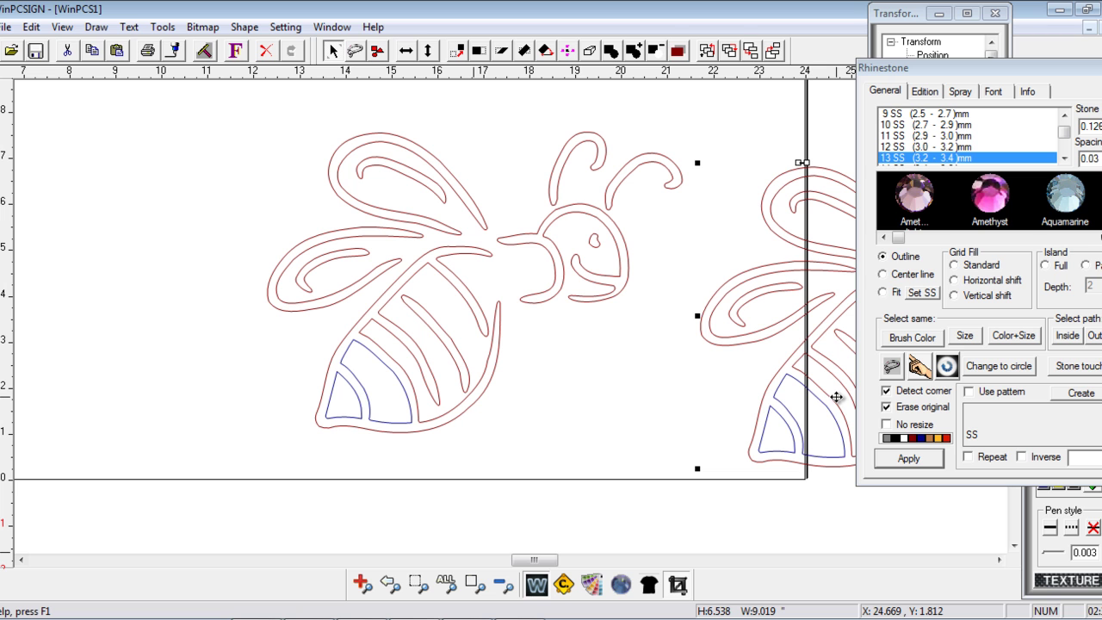
{"action": "left_click", "coordinate": [499, 590]}
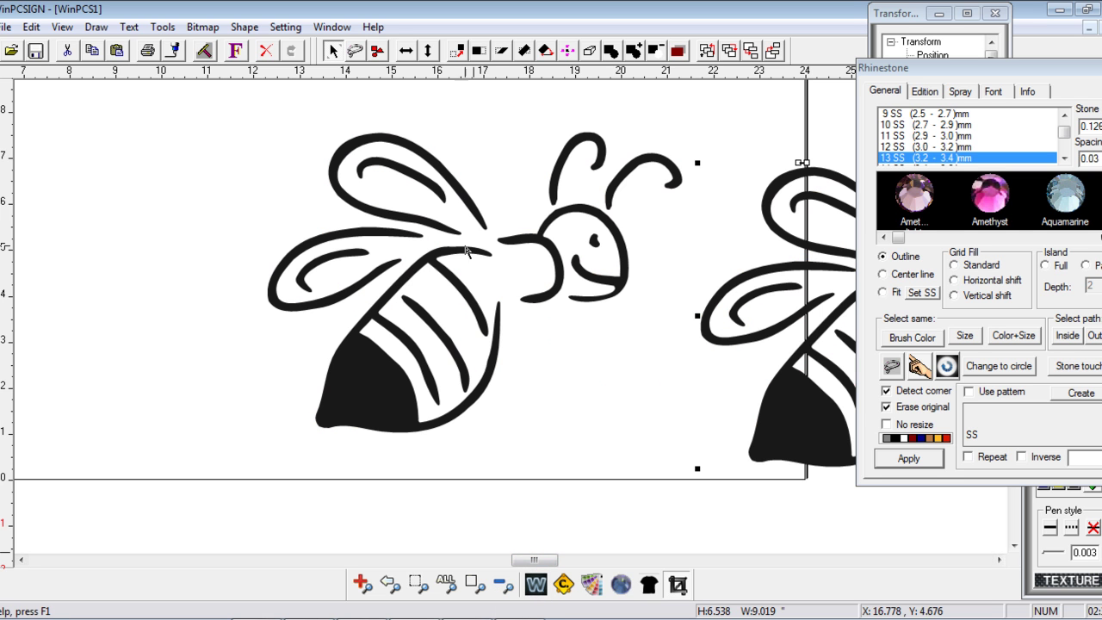
Convert the whole original bee to 13 SS outline rhinestones and deselect it
{"action": "left_click_drag", "start_coordinate": [199, 100], "coordinate": [692, 461]}
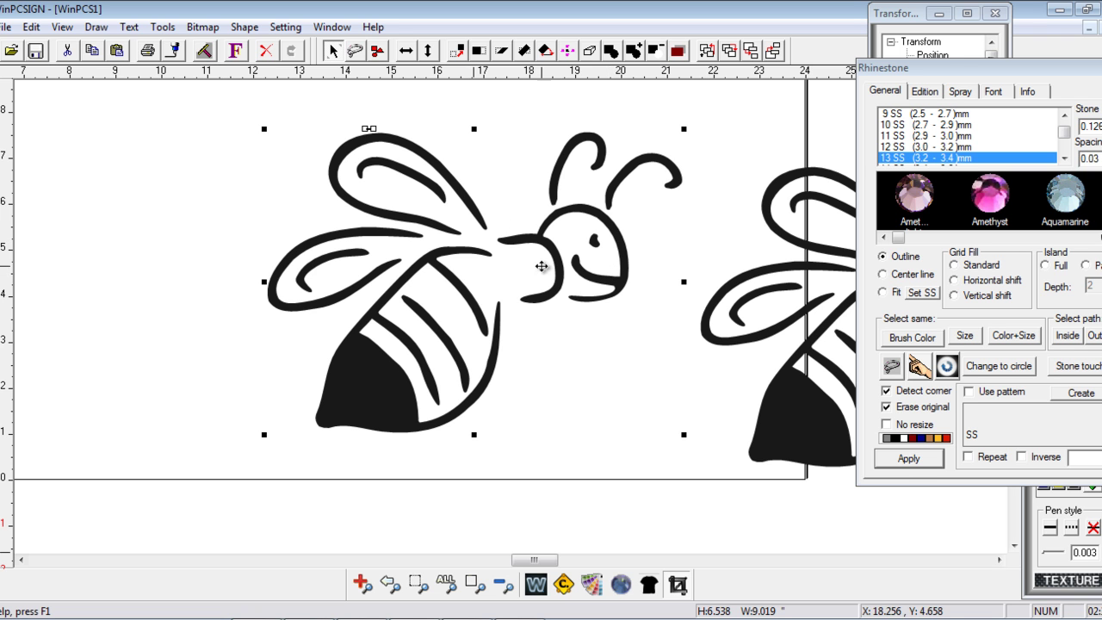
{"action": "left_click", "coordinate": [908, 462]}
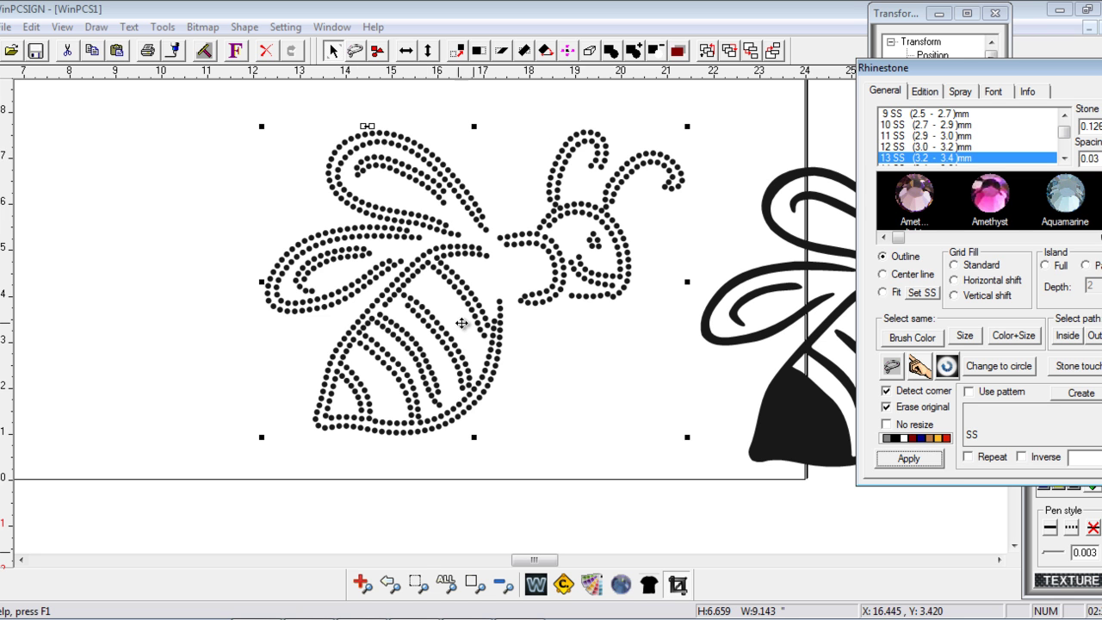
{"action": "left_click_drag", "start_coordinate": [532, 563], "coordinate": [552, 564]}
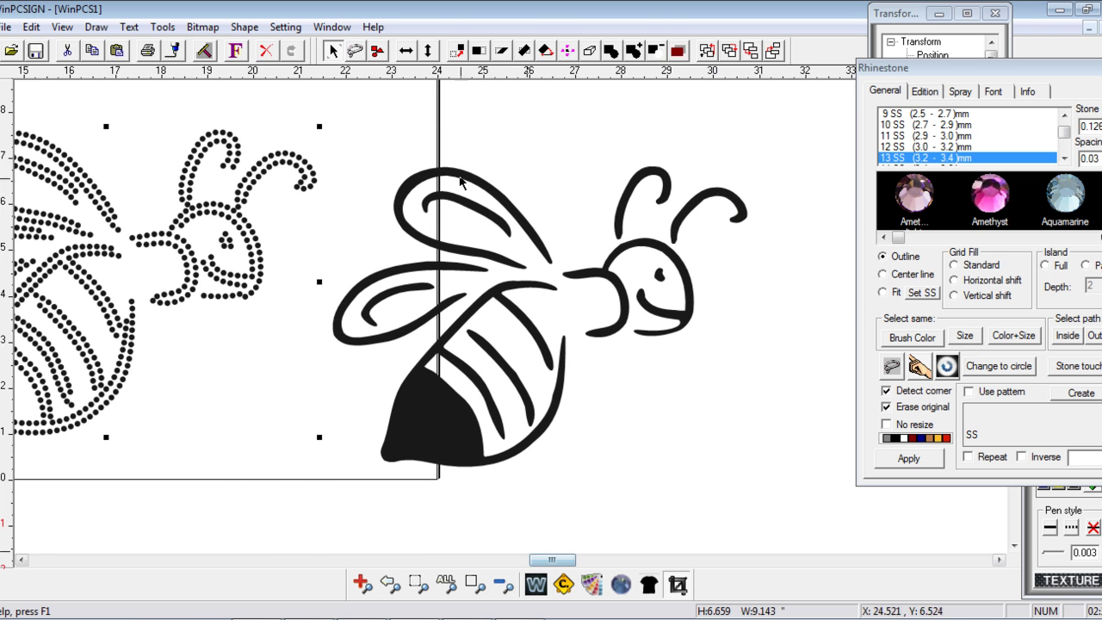
{"action": "left_click", "coordinate": [359, 124]}
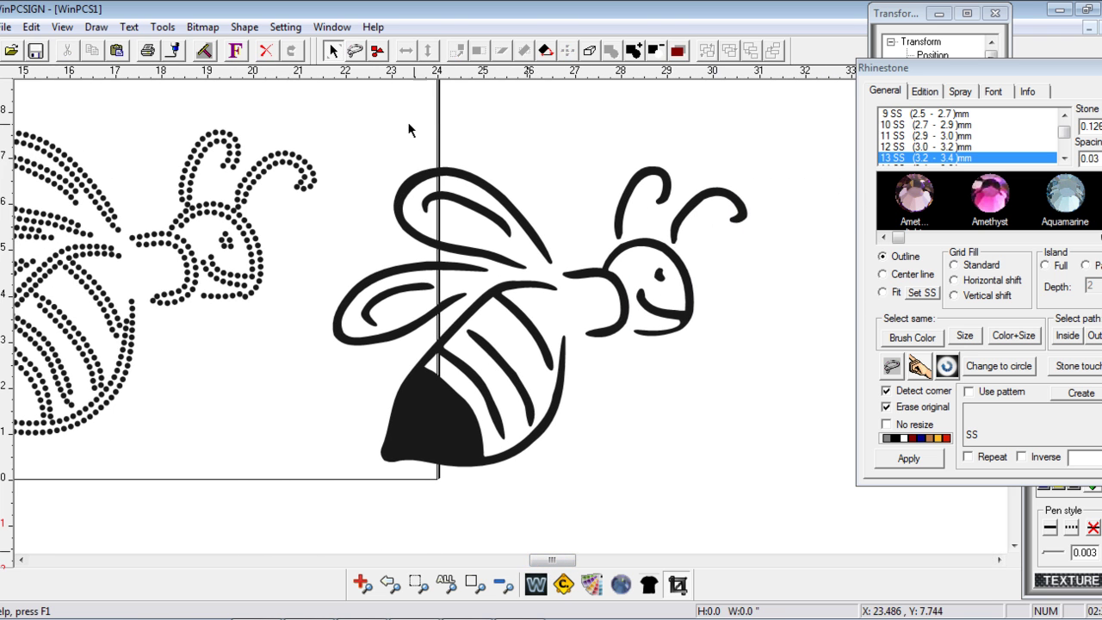
Apply 13 SS outline rhinestones to the copied bee's upper wing and its inner stroke, the lower wing's outer shape, and the body
{"action": "left_click", "coordinate": [416, 184]}
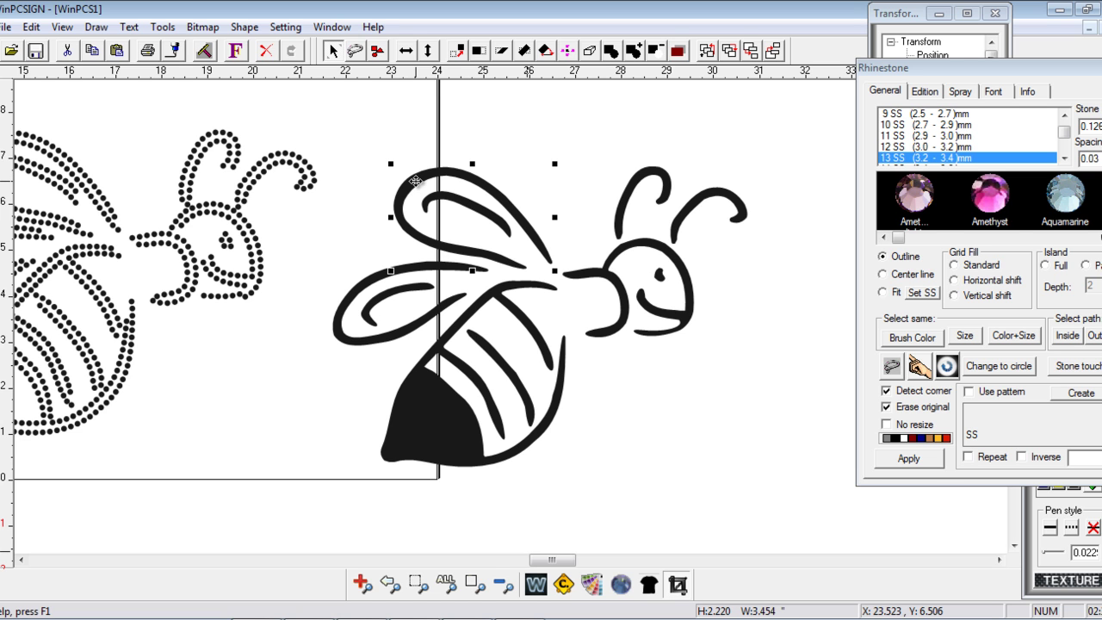
{"action": "left_click", "coordinate": [911, 460]}
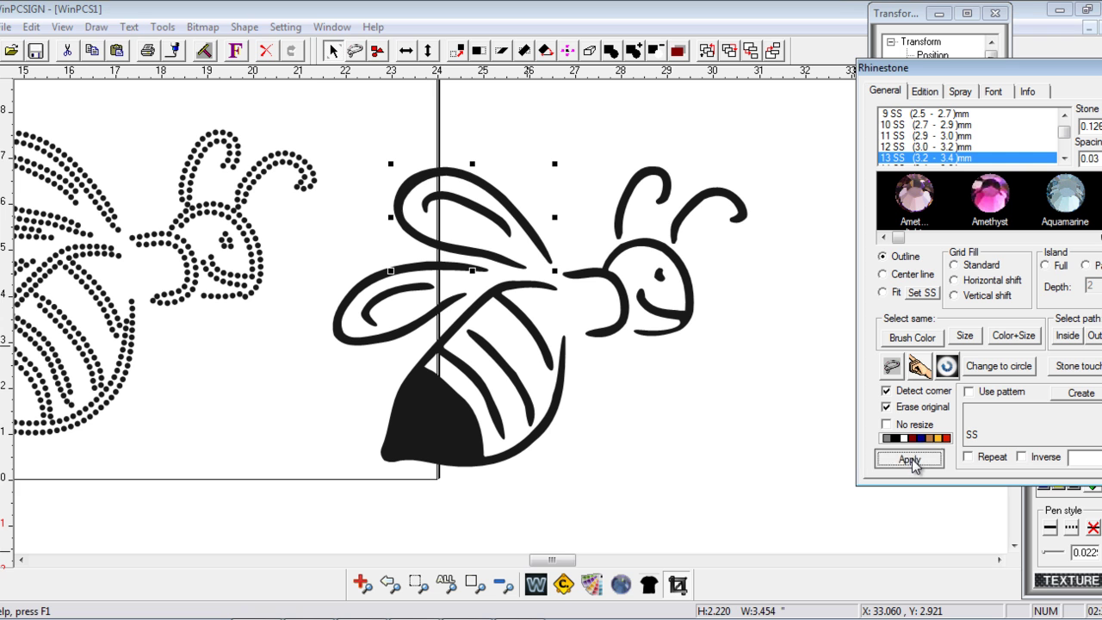
{"action": "left_click", "coordinate": [467, 214]}
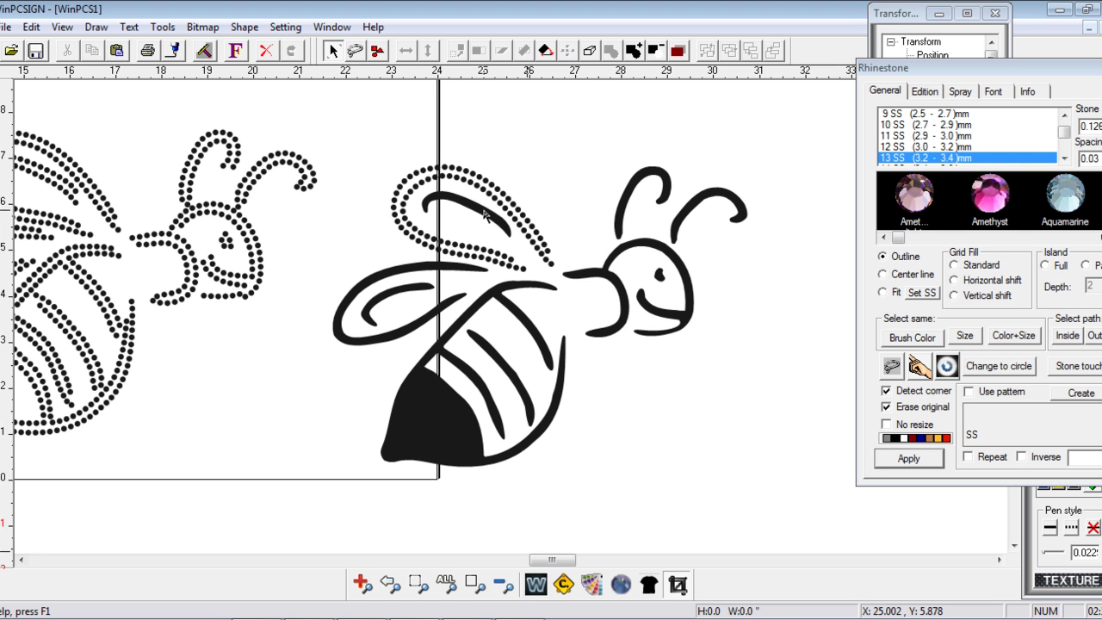
{"action": "left_click", "coordinate": [904, 463]}
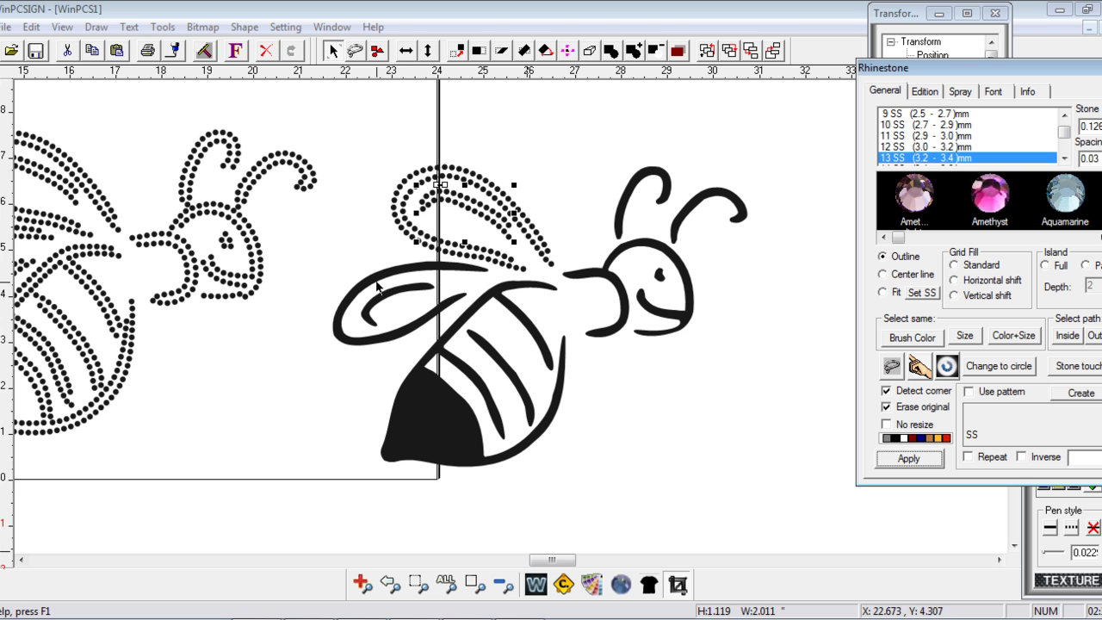
{"action": "left_click", "coordinate": [377, 283]}
{"action": "left_click", "coordinate": [907, 460]}
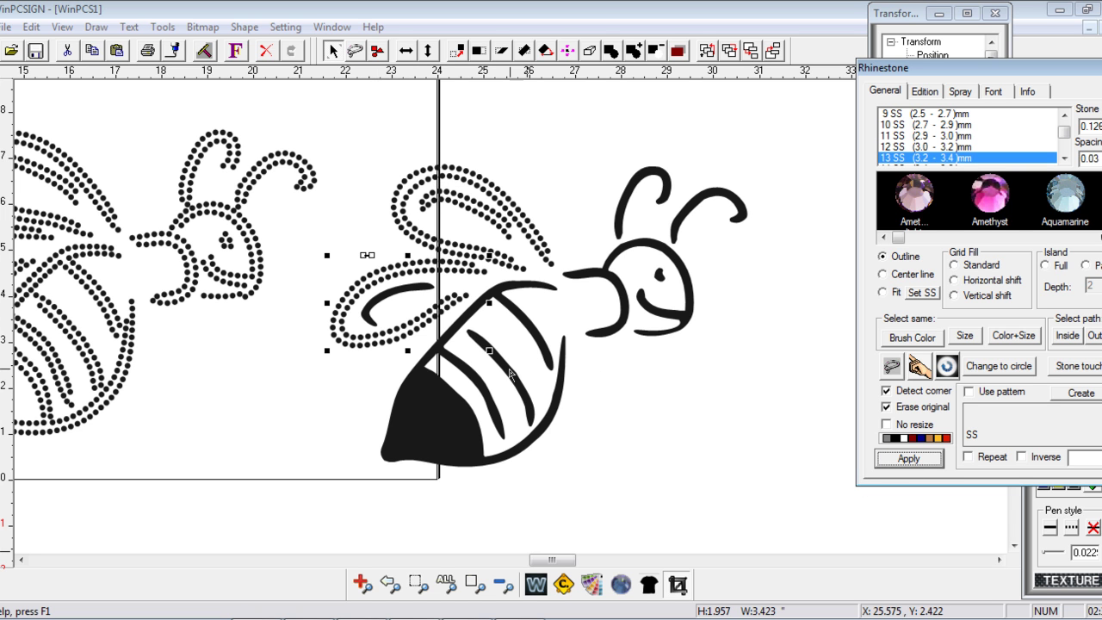
{"action": "left_click", "coordinate": [458, 328]}
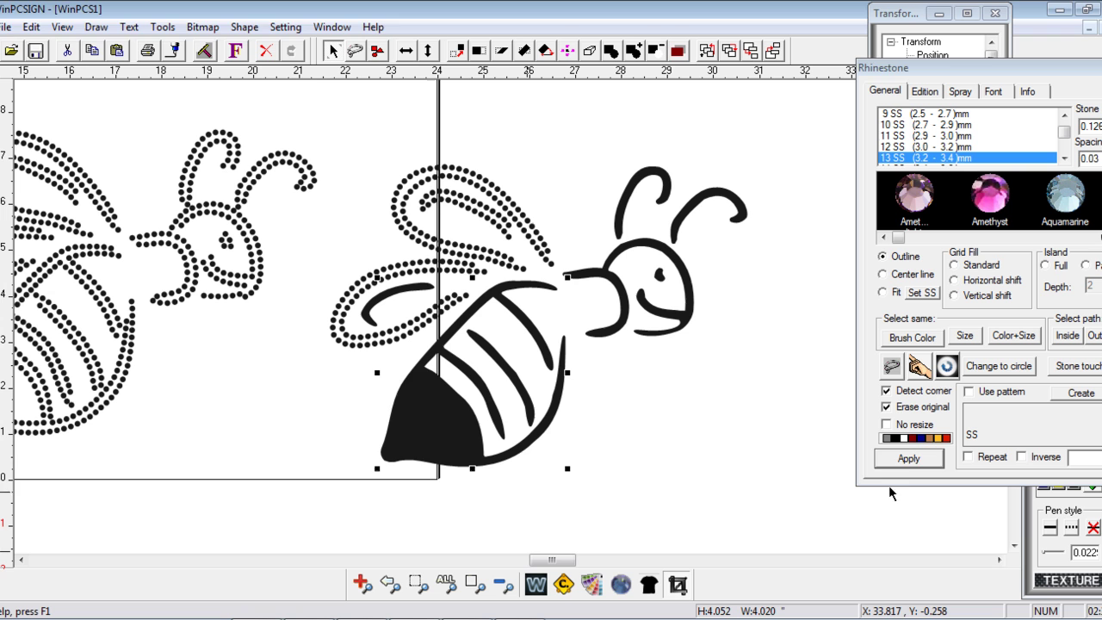
{"action": "left_click", "coordinate": [904, 463]}
Fill both solid tail sections of the copied bee with 13 SS rhinestones using the Full island fill
{"action": "left_click", "coordinate": [453, 429]}
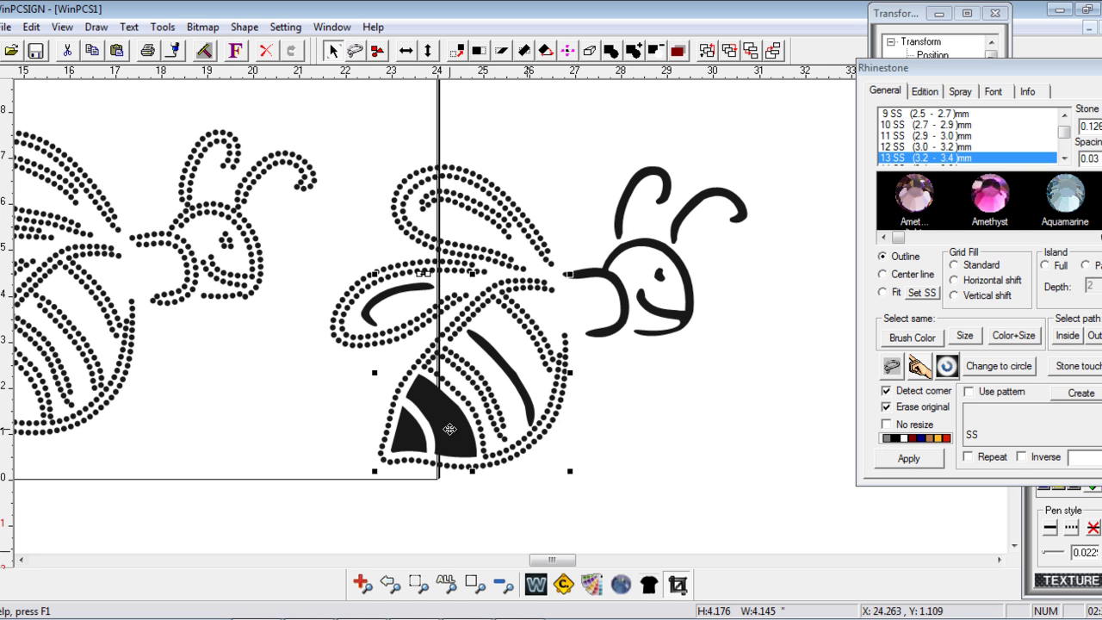
{"action": "left_click", "coordinate": [1046, 266]}
{"action": "left_click", "coordinate": [927, 459]}
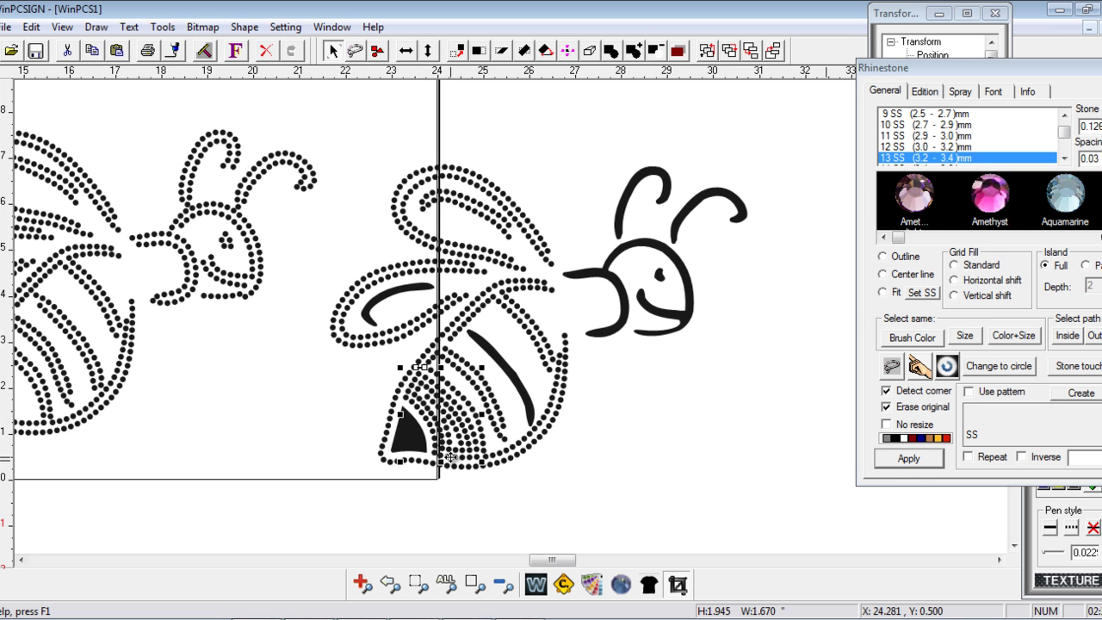
{"action": "left_click", "coordinate": [429, 443]}
{"action": "left_click", "coordinate": [908, 458]}
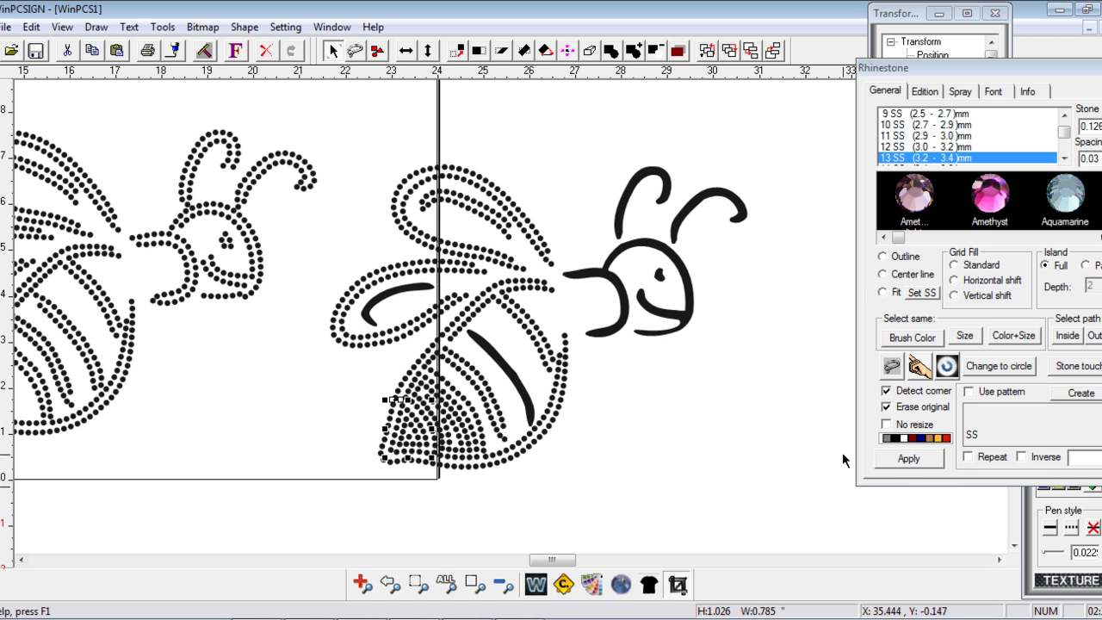
Apply 13 SS outline rhinestones to the copied bee's remaining solid body stripe and its head
{"action": "left_click", "coordinate": [522, 397]}
{"action": "left_click", "coordinate": [881, 256]}
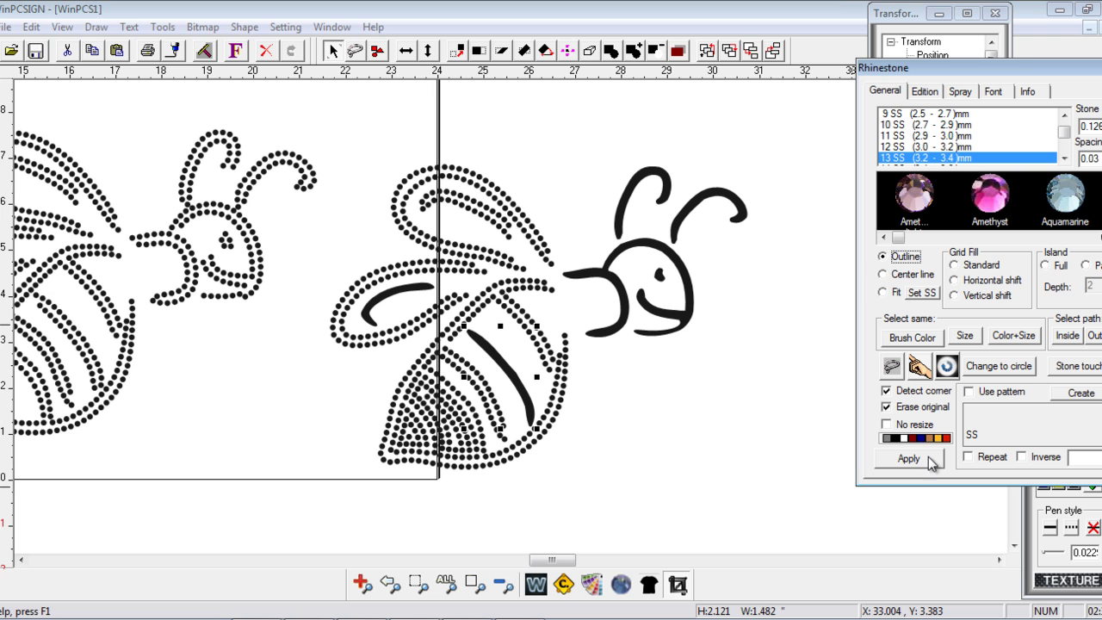
{"action": "left_click", "coordinate": [930, 462]}
{"action": "left_click", "coordinate": [670, 331]}
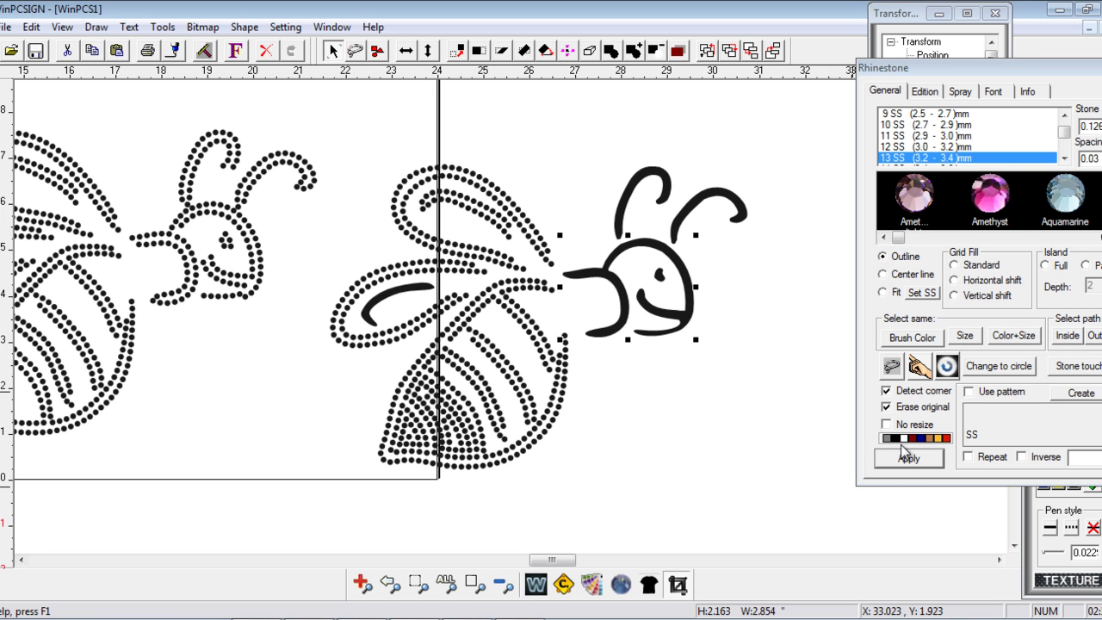
{"action": "left_click", "coordinate": [912, 460]}
{"action": "left_click", "coordinate": [647, 177]}
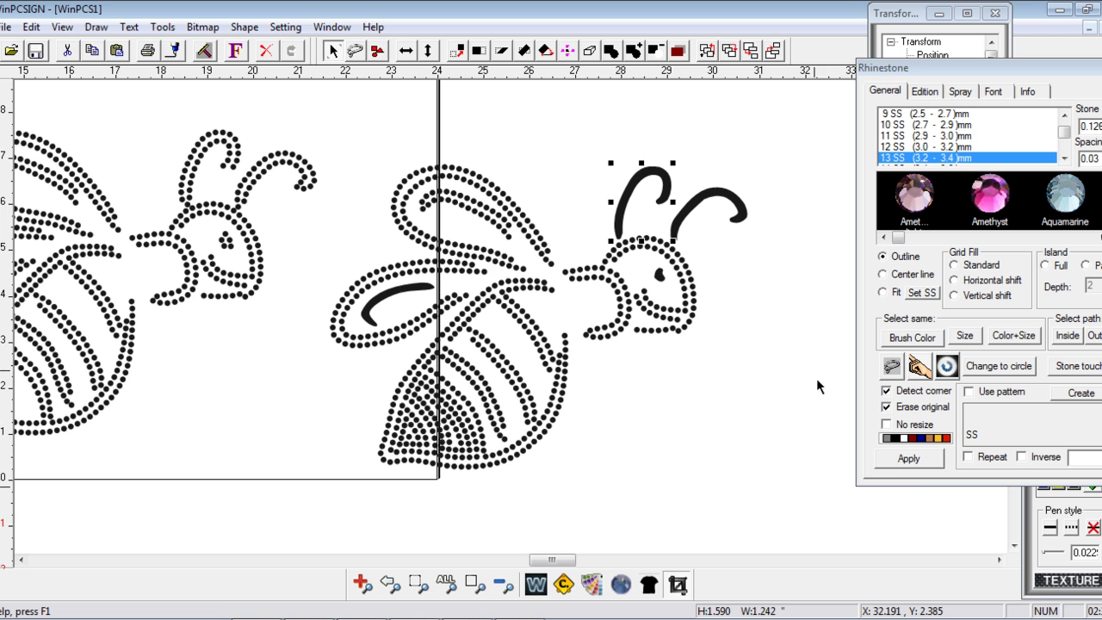
{"action": "scroll", "coordinate": [559, 435], "scroll_direction": "down", "scroll_amount": 1}
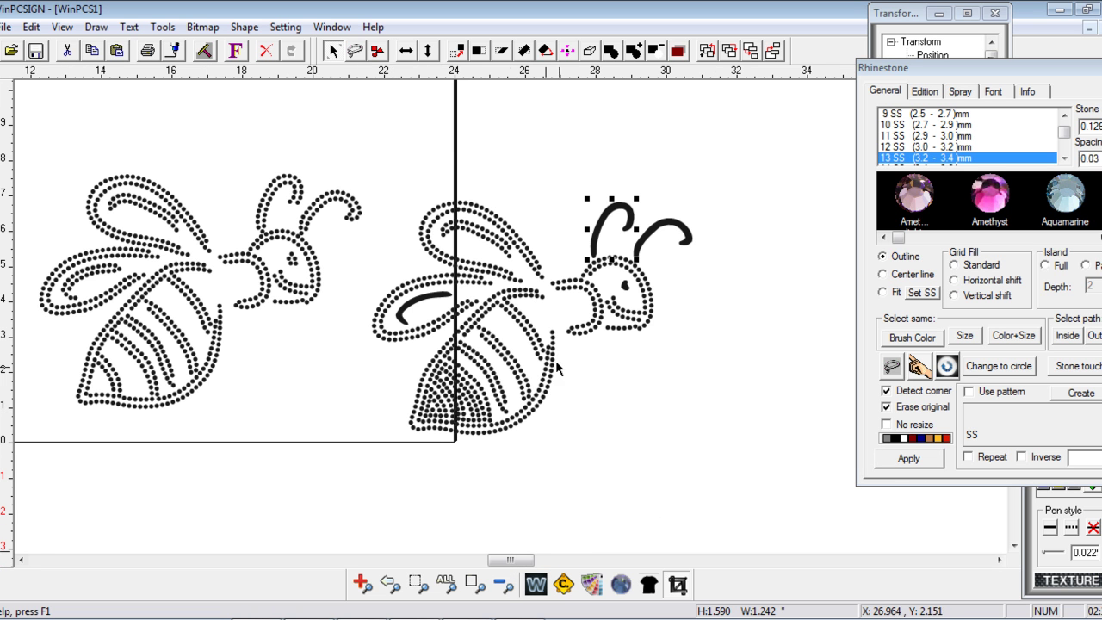
{"action": "left_click", "coordinate": [389, 100]}
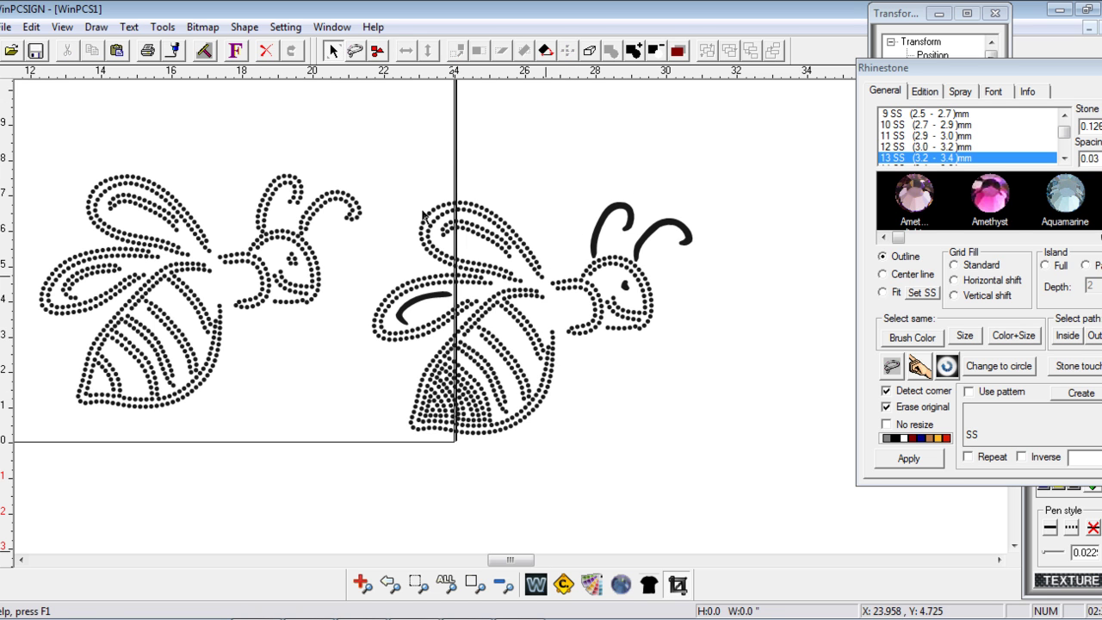
Lasso the stones of the copied bee's uppermost stripe and the stripe just above the tail, and color both yellow
{"action": "left_click", "coordinate": [355, 52]}
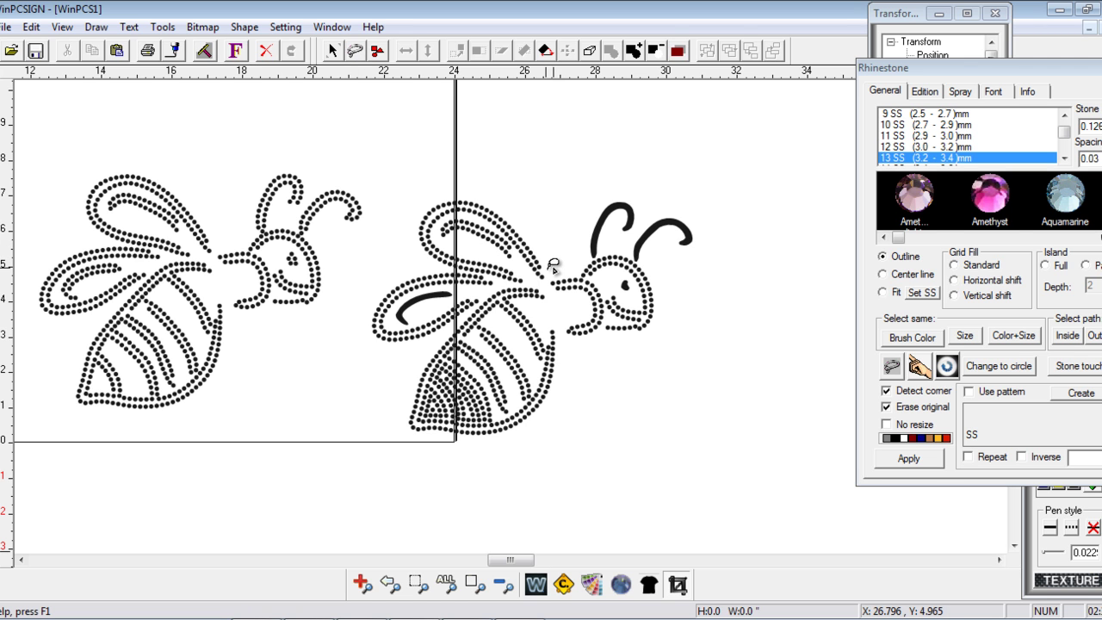
{"action": "mouse_move", "coordinate": [548, 330]}
{"action": "left_mouse_down"}
{"action": "mouse_move", "coordinate": [532, 307]}
{"action": "mouse_move", "coordinate": [504, 300]}
{"action": "mouse_move", "coordinate": [498, 310]}
{"action": "mouse_move", "coordinate": [536, 363]}
{"action": "mouse_move", "coordinate": [555, 320]}
{"action": "left_mouse_up"}
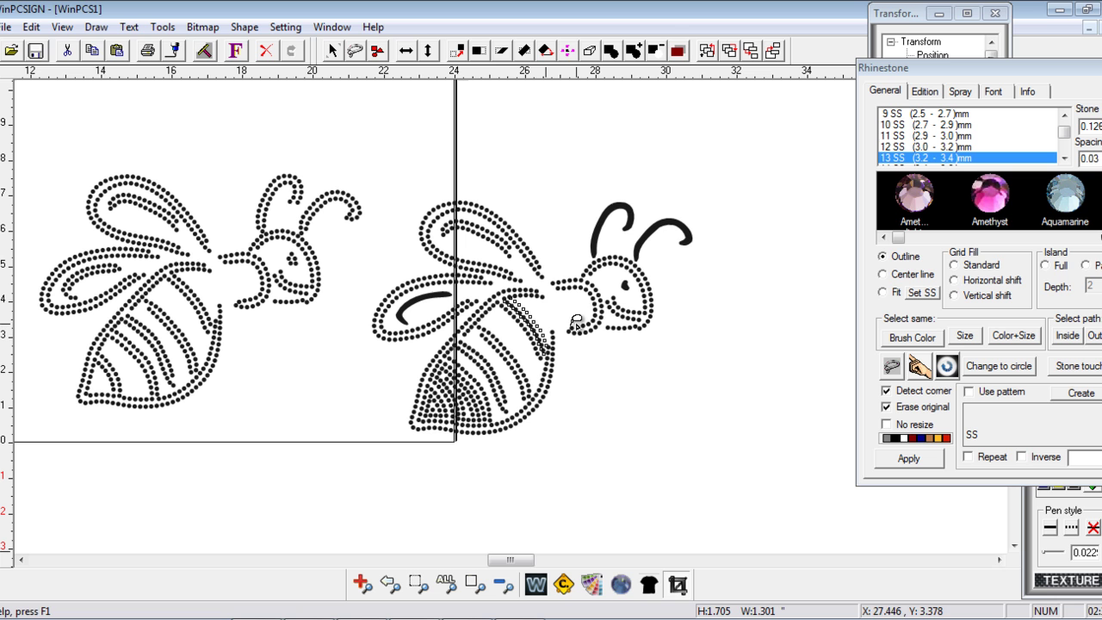
{"action": "left_click", "coordinate": [1032, 513]}
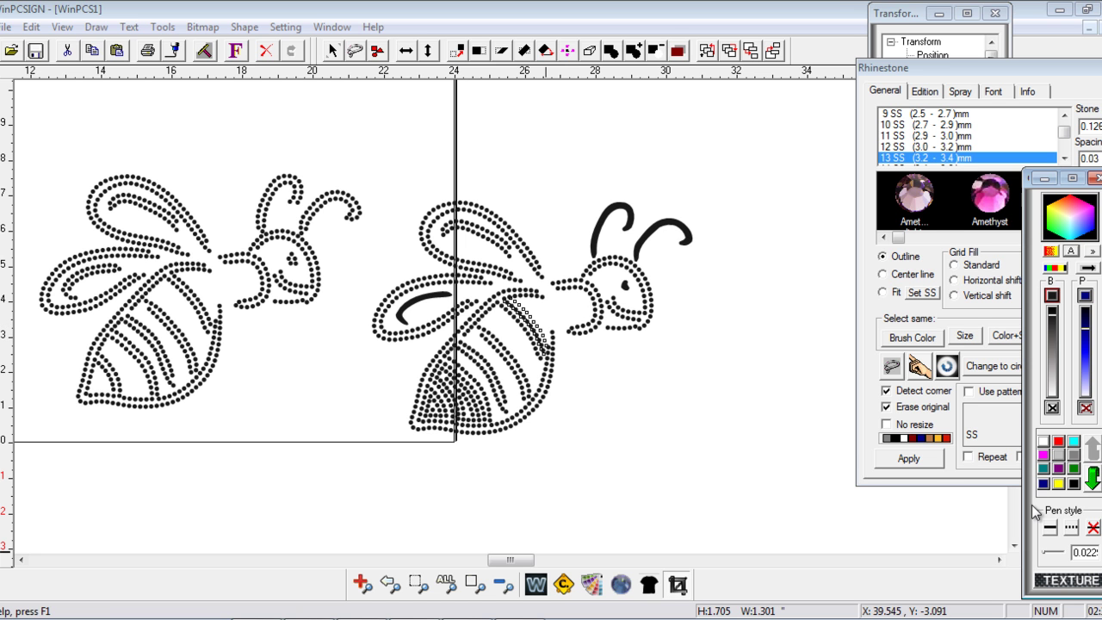
{"action": "mouse_move", "coordinate": [521, 344]}
{"action": "left_mouse_down"}
{"action": "mouse_move", "coordinate": [484, 320]}
{"action": "mouse_move", "coordinate": [478, 340]}
{"action": "mouse_move", "coordinate": [519, 394]}
{"action": "mouse_move", "coordinate": [535, 379]}
{"action": "mouse_move", "coordinate": [521, 346]}
{"action": "left_mouse_up"}
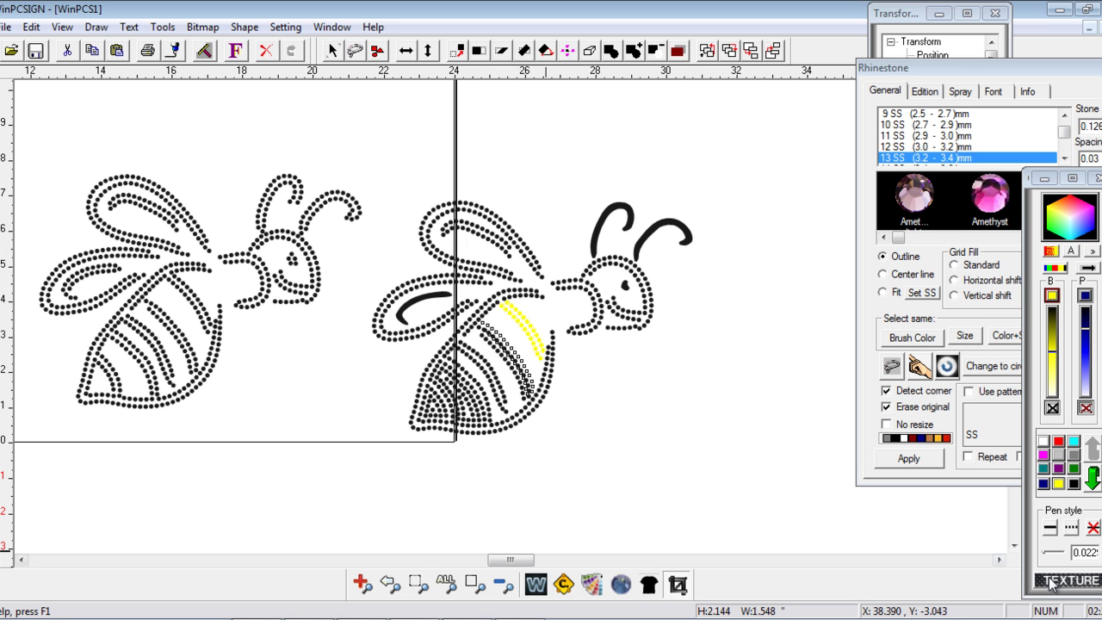
{"action": "key", "text": "Delete"}
{"action": "mouse_move", "coordinate": [456, 344]}
{"action": "left_mouse_down"}
{"action": "mouse_move", "coordinate": [509, 422]}
{"action": "mouse_move", "coordinate": [482, 345]}
{"action": "mouse_move", "coordinate": [456, 343]}
{"action": "left_mouse_up"}
{"action": "left_click", "coordinate": [1059, 484]}
Lasso the band of stones just below the lower yellow stripe and color it black
{"action": "left_click", "coordinate": [500, 404]}
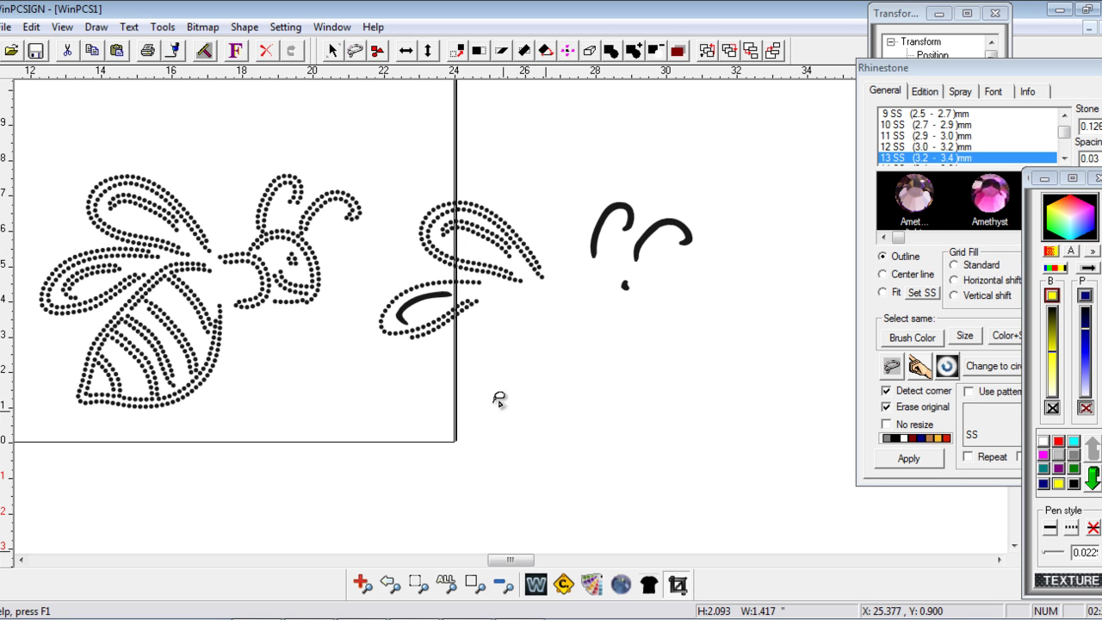
{"action": "left_click", "coordinate": [1082, 488]}
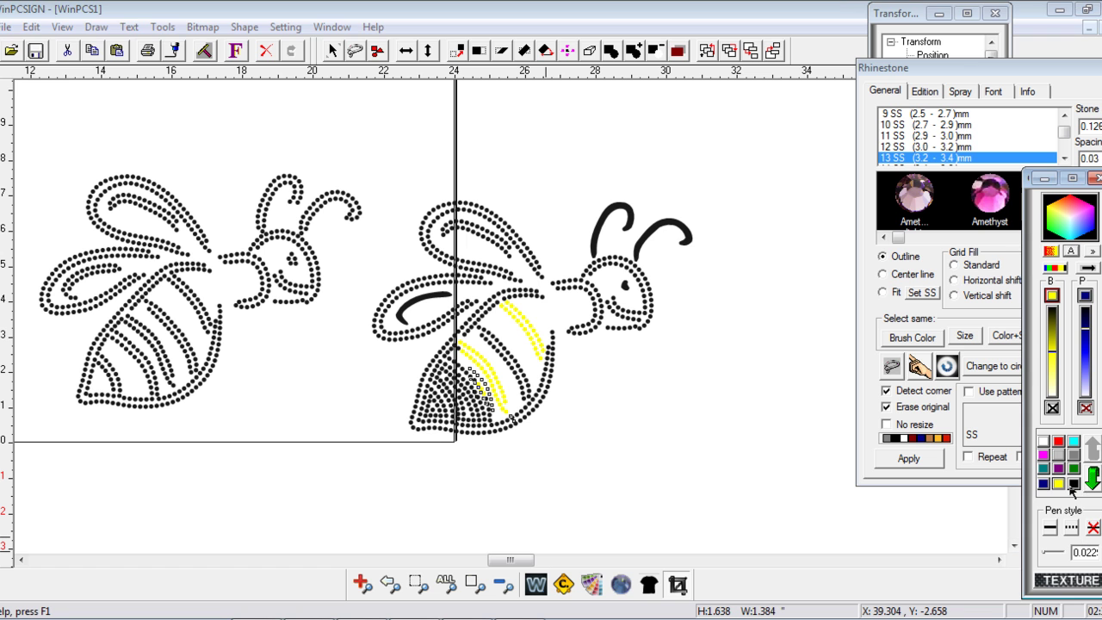
{"action": "left_click", "coordinate": [1075, 484]}
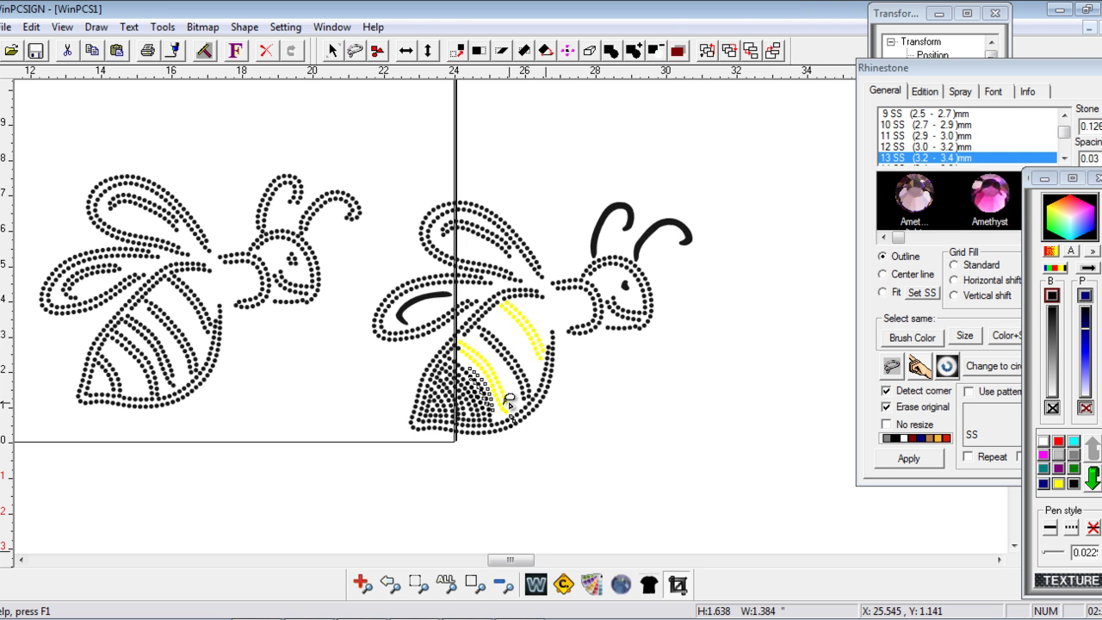
{"action": "left_click", "coordinate": [473, 368]}
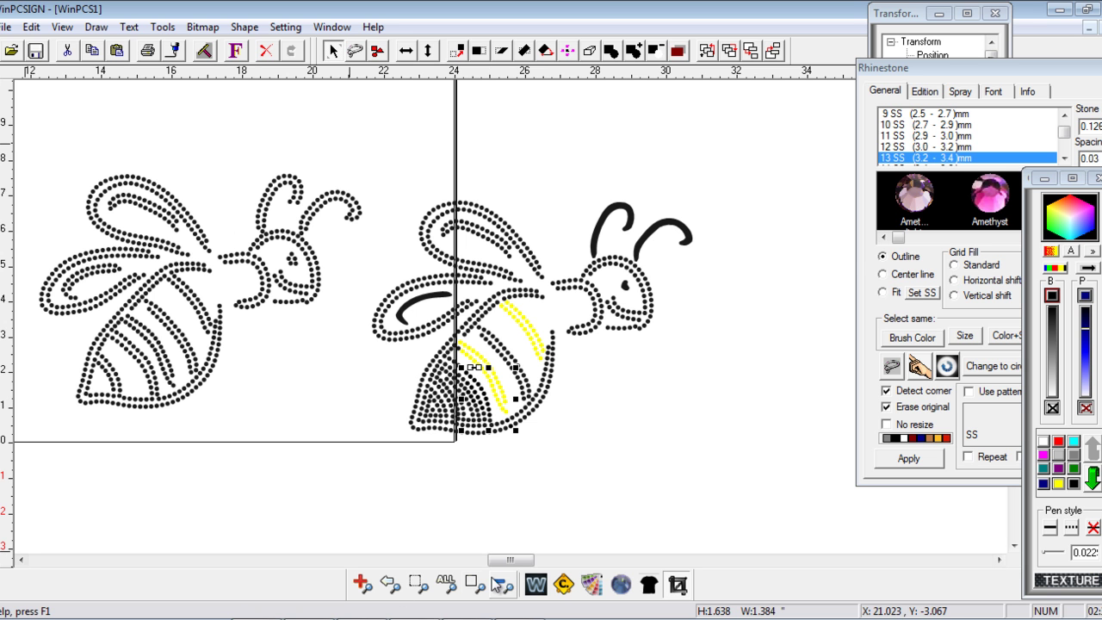
Bring the original bee fully into view and shift the Rhinestone window to clear the workspace
{"action": "left_click_drag", "start_coordinate": [510, 559], "coordinate": [497, 561]}
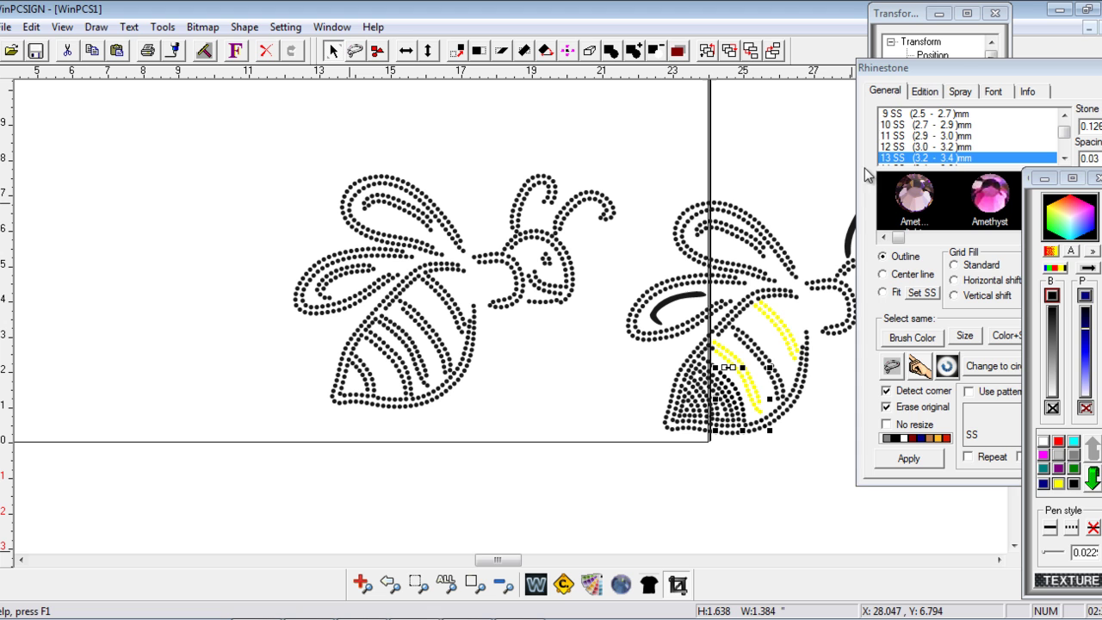
{"action": "left_click_drag", "start_coordinate": [945, 72], "coordinate": [964, 97]}
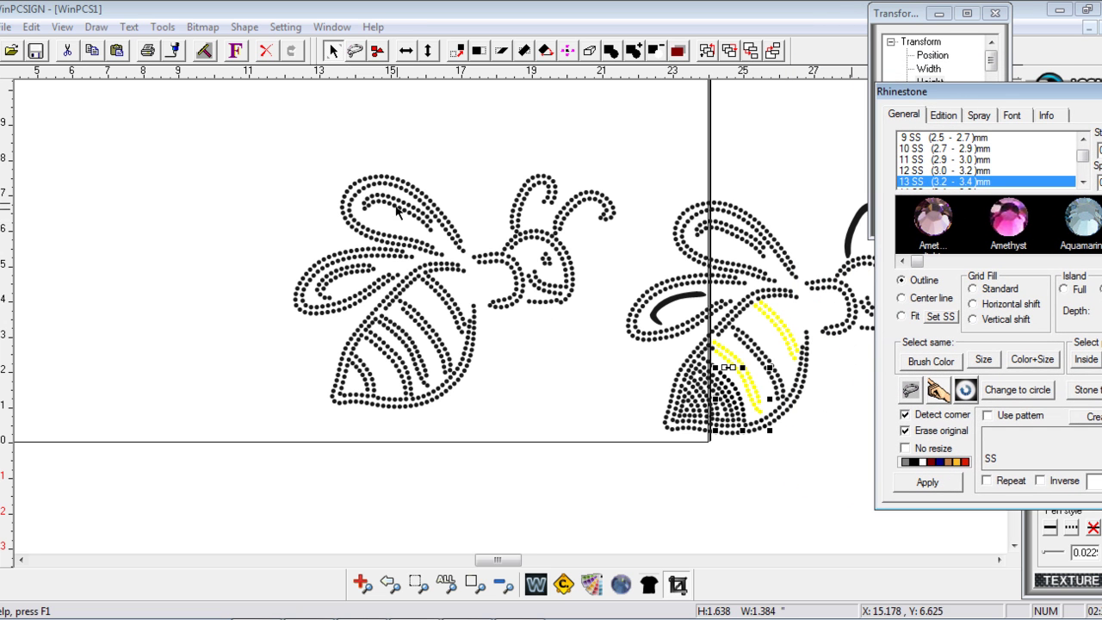
{"action": "left_click_drag", "start_coordinate": [245, 139], "coordinate": [624, 422]}
{"action": "left_click_drag", "start_coordinate": [439, 299], "coordinate": [213, 275]}
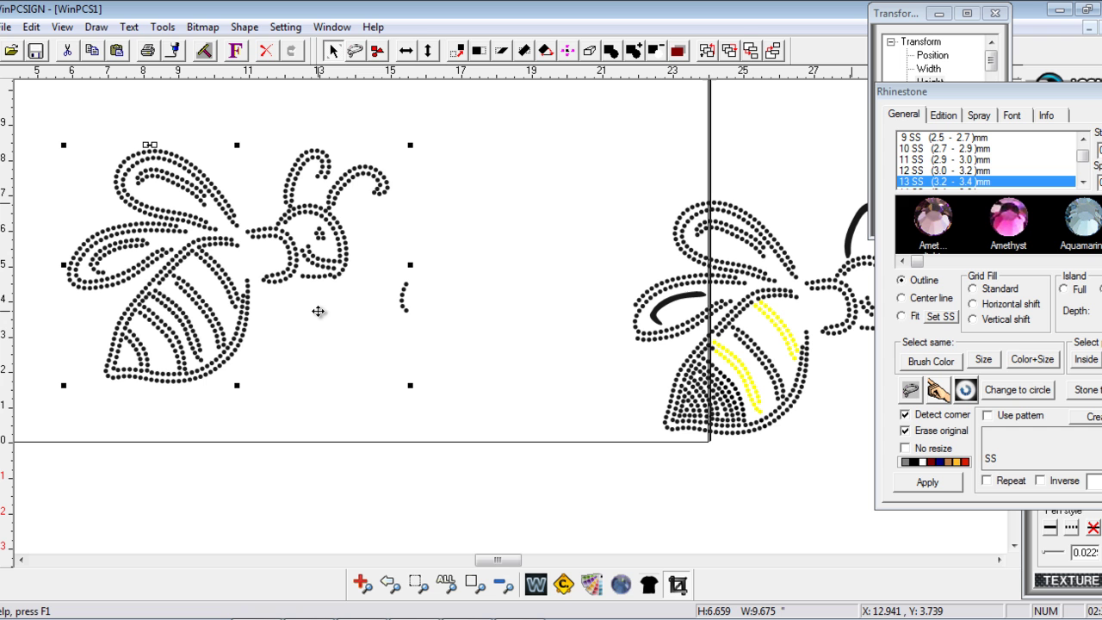
{"action": "left_click", "coordinate": [266, 50]}
{"action": "left_click", "coordinate": [261, 151]}
Move the original rhinestone bee up and to the left, and scale it down to about 7.9 by 5.8 inches
{"action": "left_click_drag", "start_coordinate": [230, 126], "coordinate": [618, 466]}
{"action": "left_click_drag", "start_coordinate": [456, 267], "coordinate": [348, 241]}
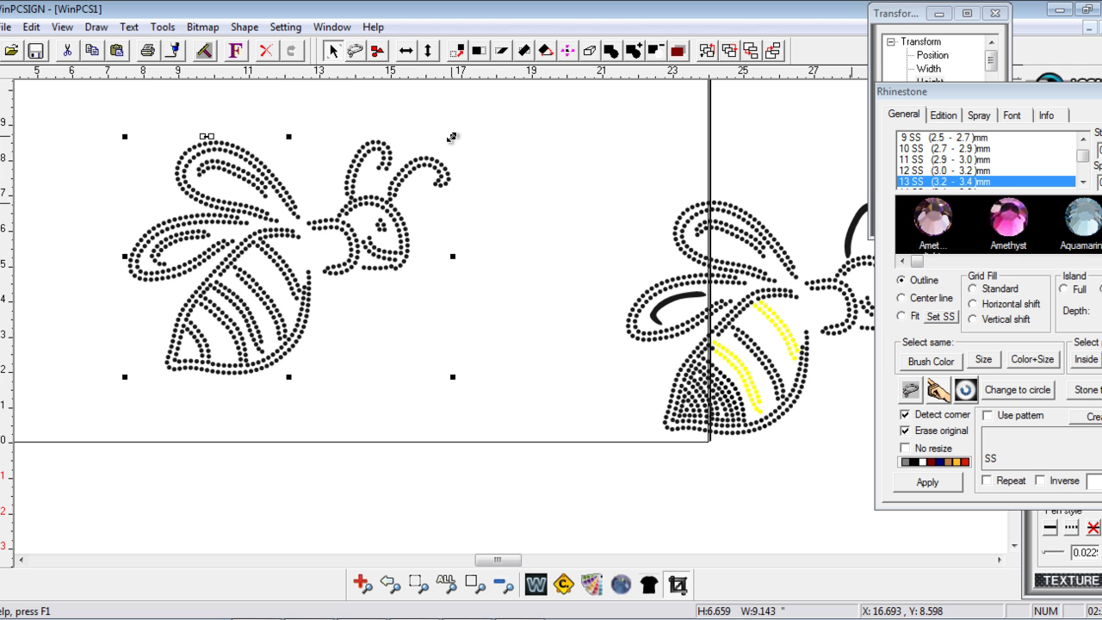
{"action": "left_click_drag", "start_coordinate": [451, 136], "coordinate": [408, 168]}
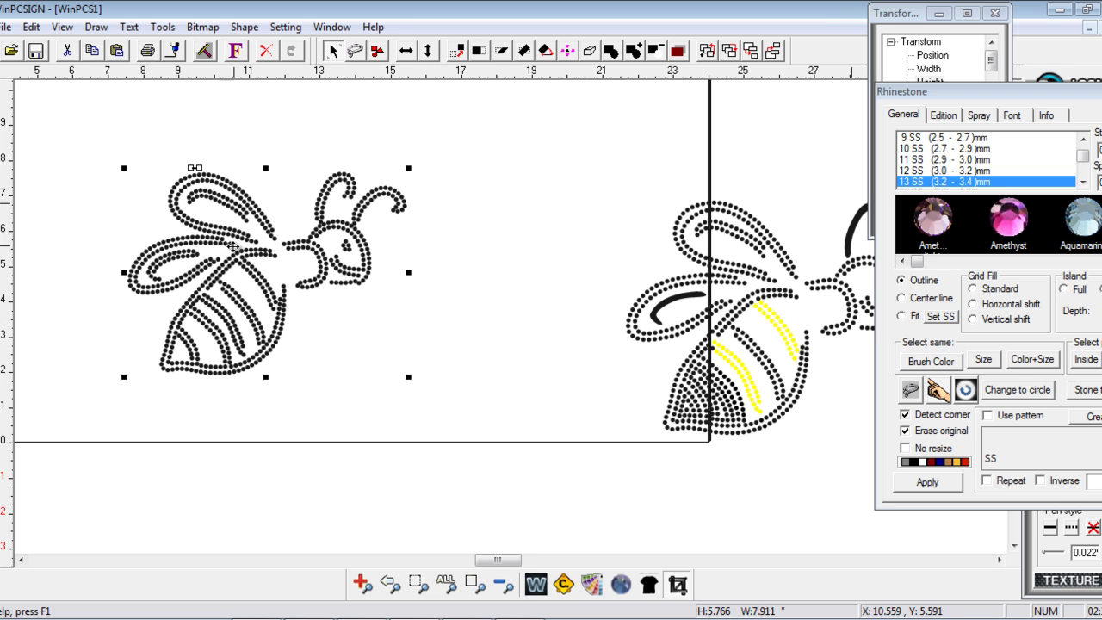
Check the size of a single stone on the original bee's upper wing, and select the whole bee
{"action": "left_click", "coordinate": [38, 391]}
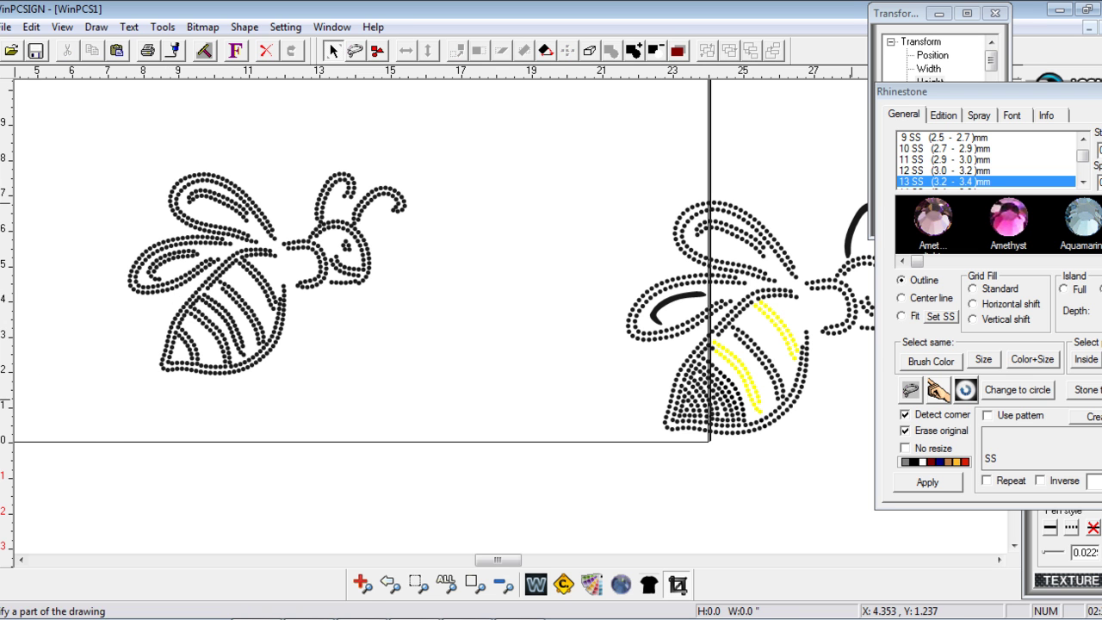
{"action": "left_click", "coordinate": [362, 584]}
{"action": "left_click_drag", "start_coordinate": [115, 140], "coordinate": [361, 291]}
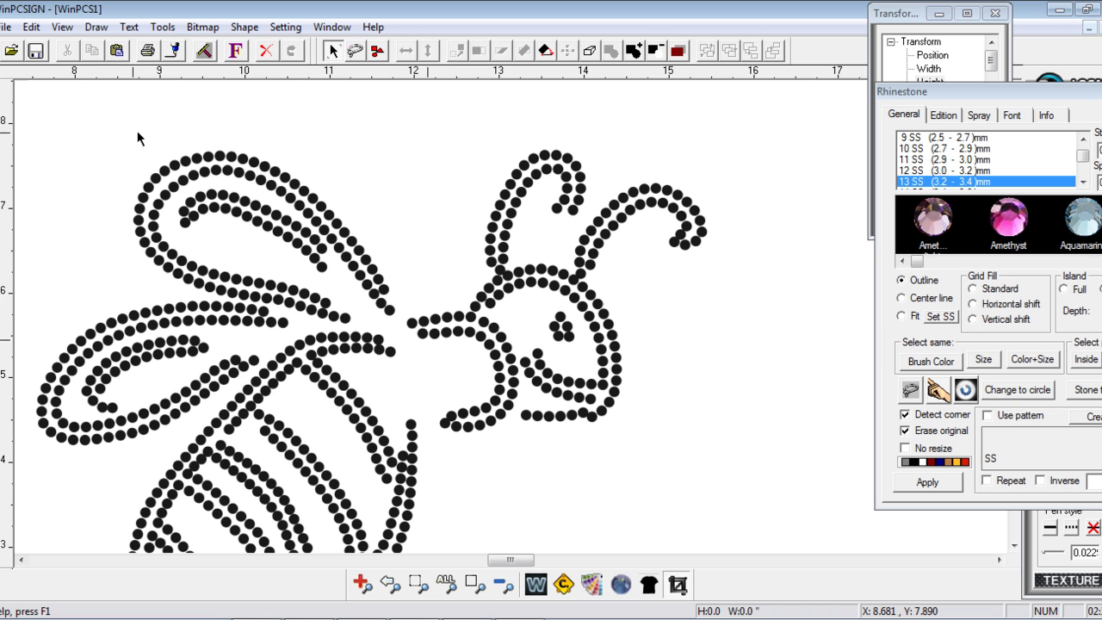
{"action": "left_click", "coordinate": [174, 164]}
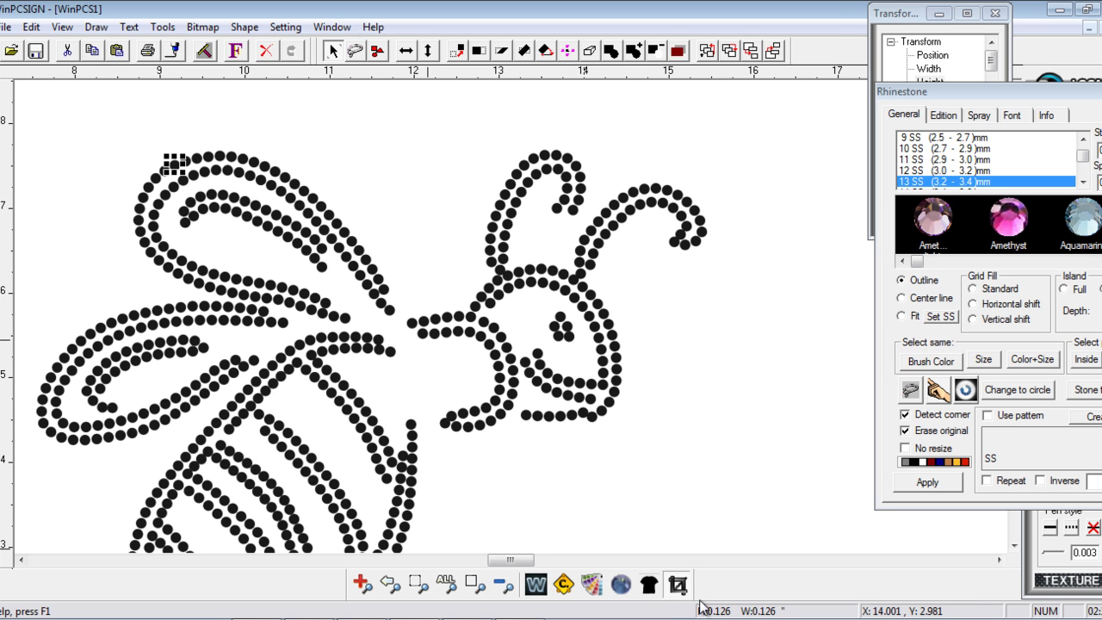
{"action": "left_click", "coordinate": [502, 585]}
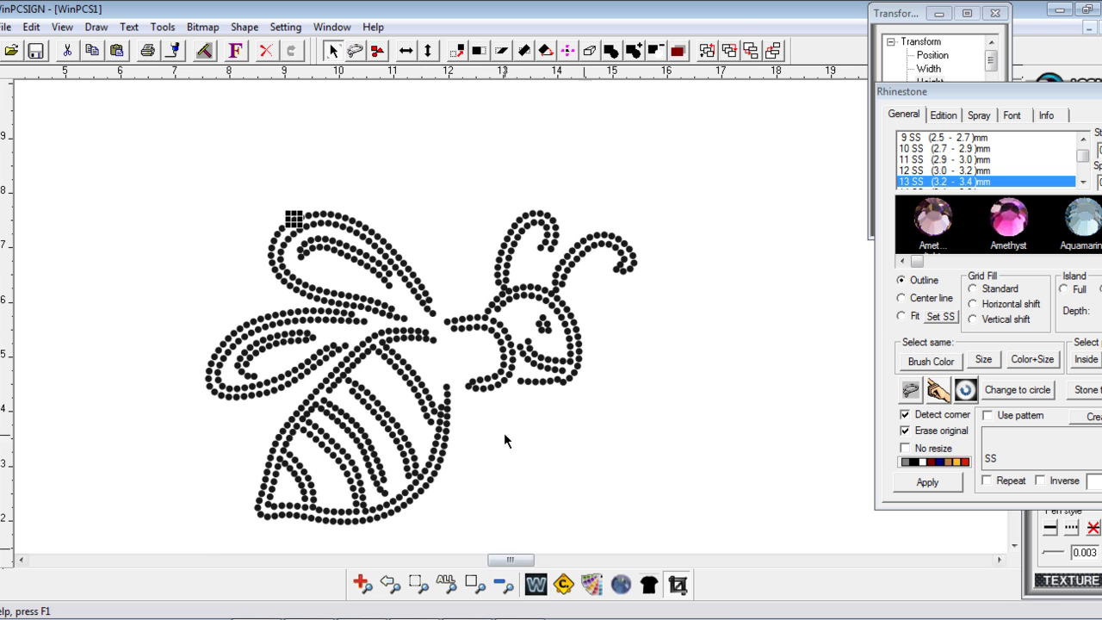
{"action": "left_click_drag", "start_coordinate": [157, 137], "coordinate": [686, 342]}
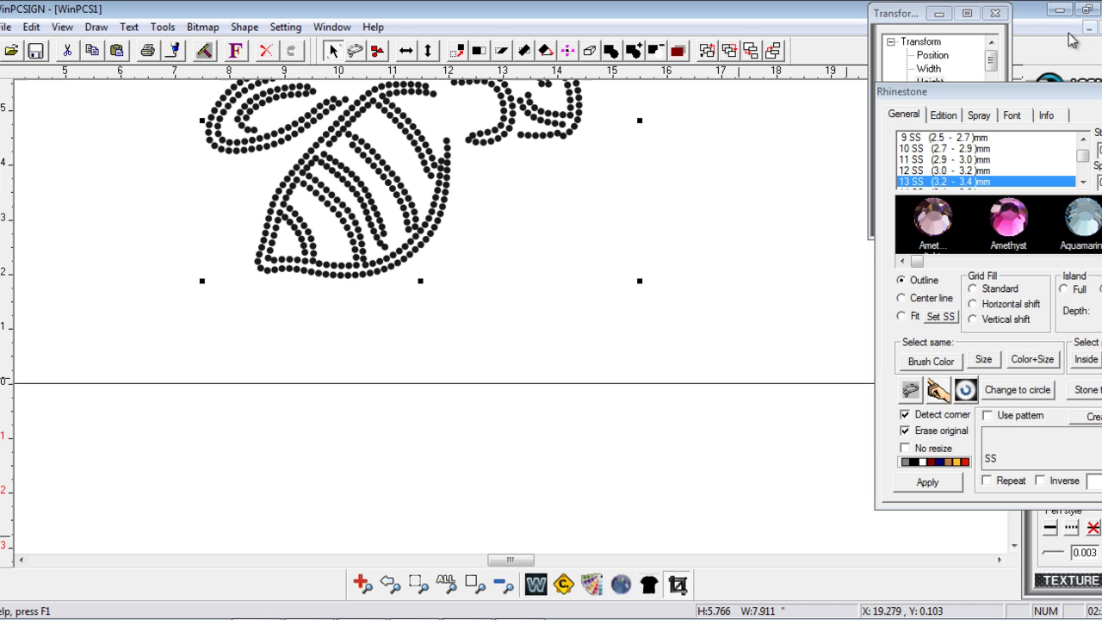
{"action": "left_click", "coordinate": [1059, 9]}
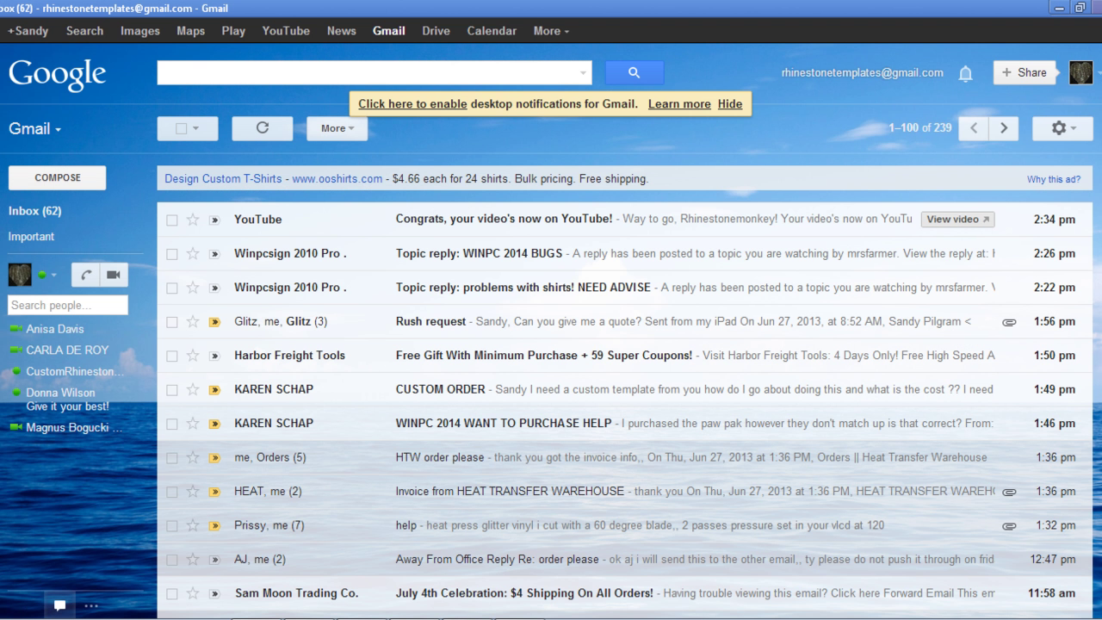
{"action": "left_click", "coordinate": [250, 619]}
{"action": "left_click", "coordinate": [458, 617]}
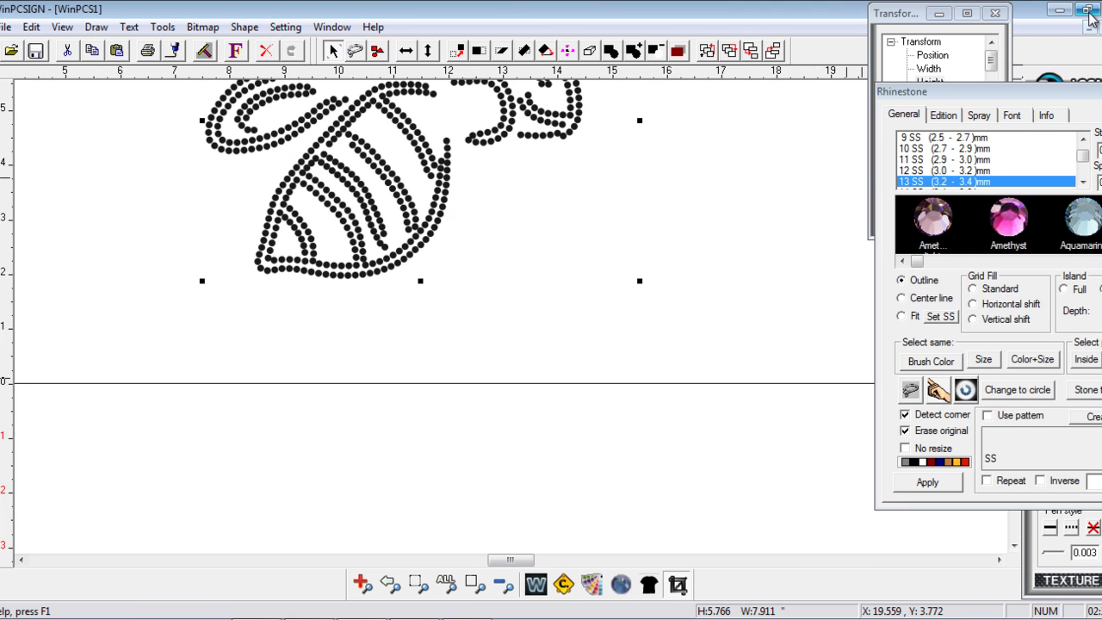
Bring the Rhinestone window fully into view, and move the original bee left while enlarging it to about 9.4 by 6.9 inches
{"action": "double_click", "coordinate": [1087, 99]}
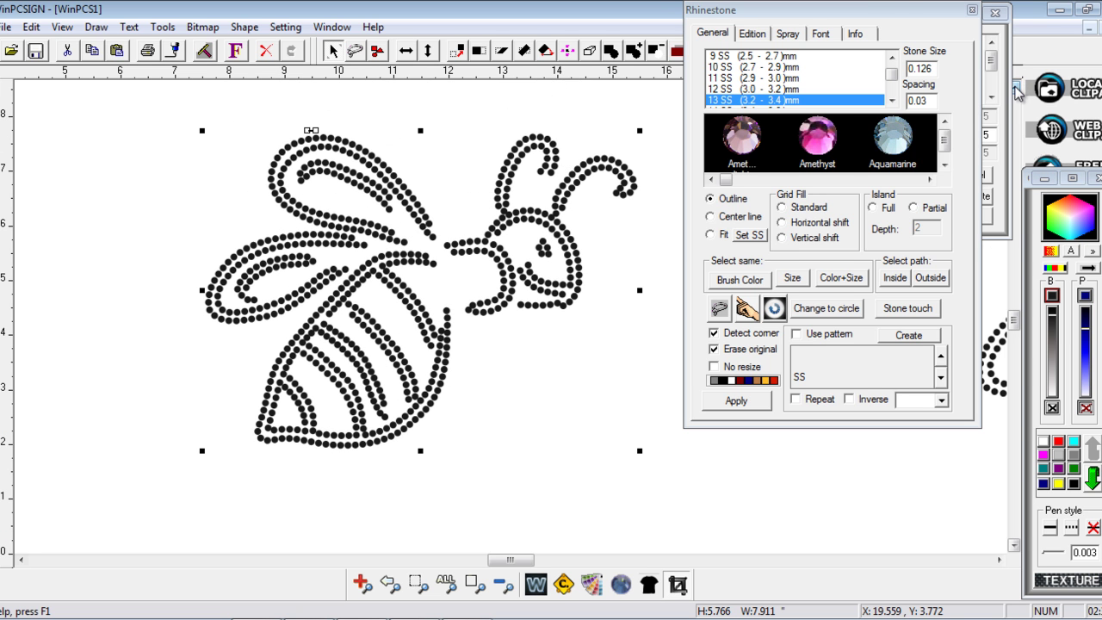
{"action": "left_click_drag", "start_coordinate": [897, 12], "coordinate": [936, 29]}
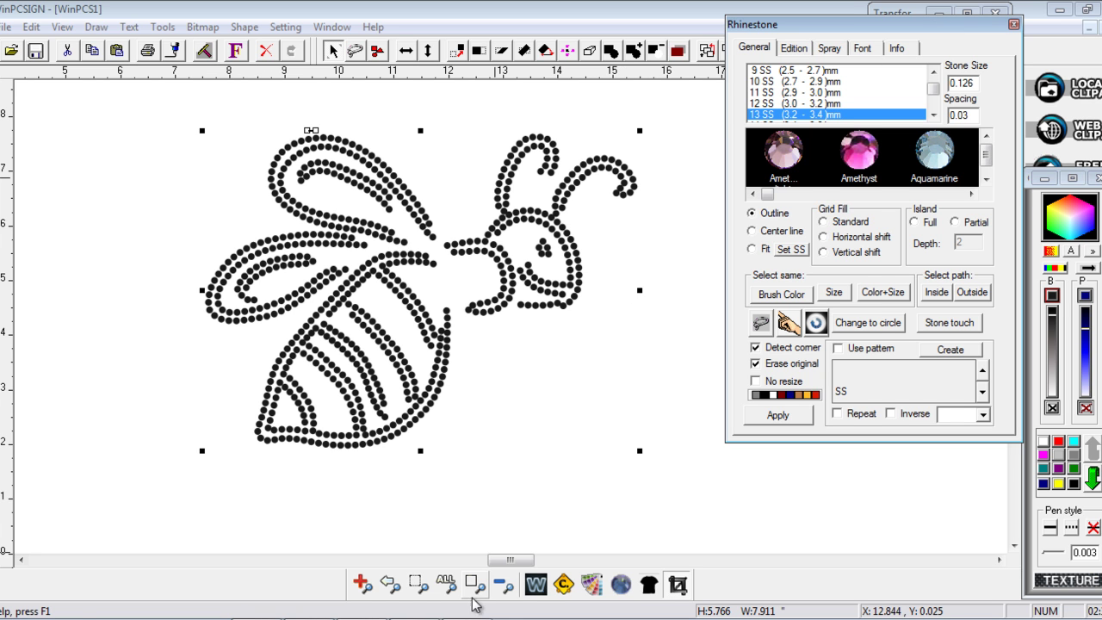
{"action": "left_click", "coordinate": [503, 583]}
{"action": "left_click_drag", "start_coordinate": [464, 300], "coordinate": [246, 321]}
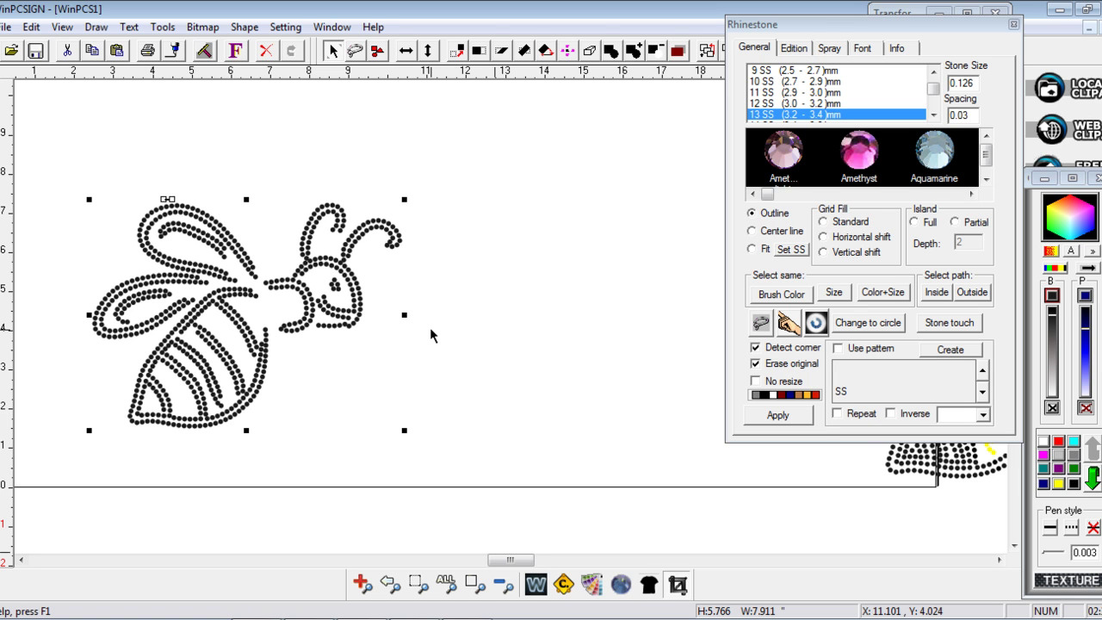
{"action": "left_click_drag", "start_coordinate": [405, 199], "coordinate": [470, 190]}
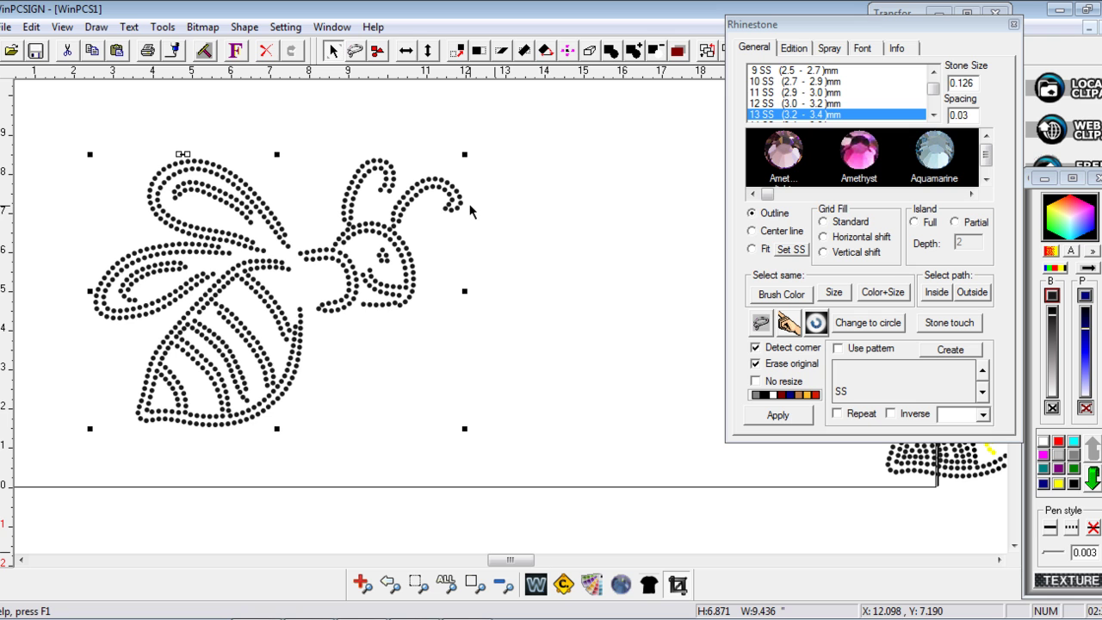
{"action": "left_click", "coordinate": [466, 209]}
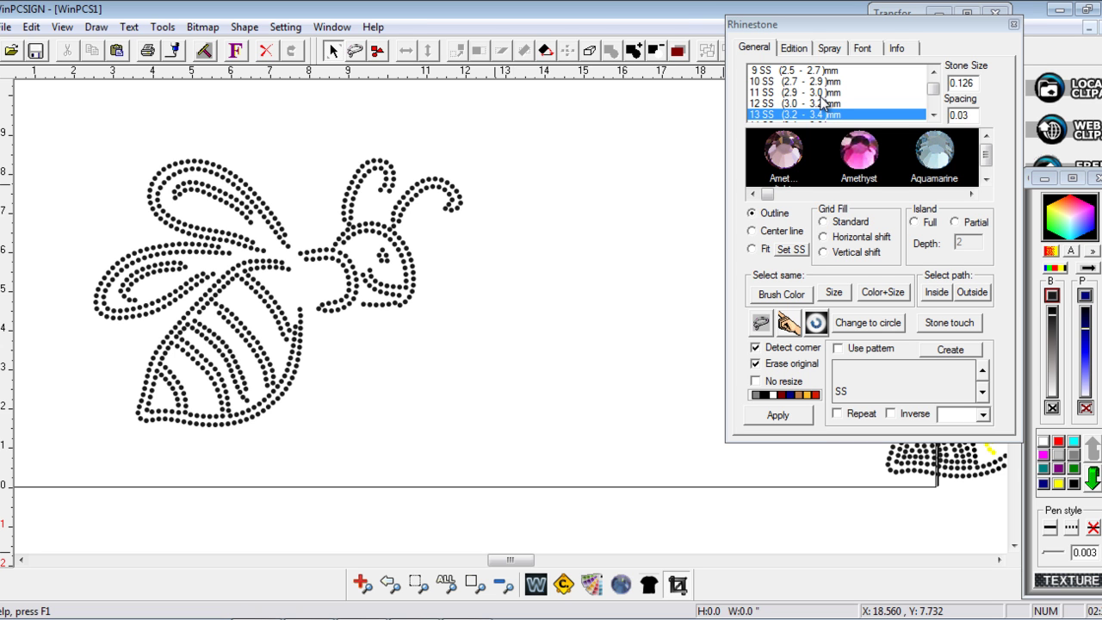
Place the Rhinestone window beside the original bee, and apply Change to circle to all the stones of that bee
{"action": "left_click_drag", "start_coordinate": [884, 26], "coordinate": [732, 69]}
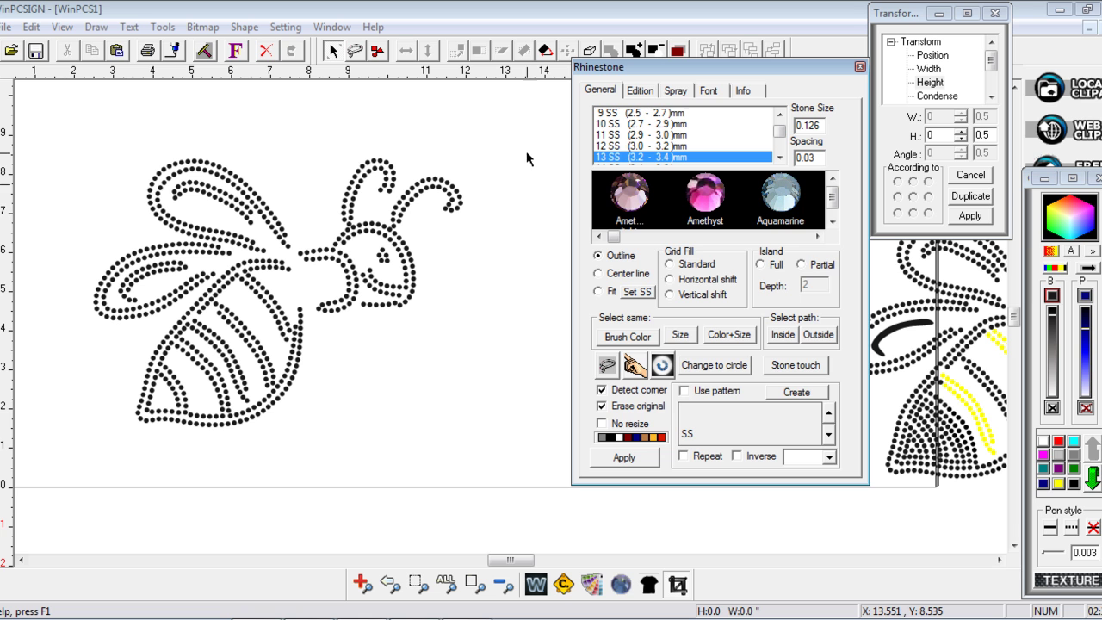
{"action": "left_click_drag", "start_coordinate": [739, 68], "coordinate": [954, 104]}
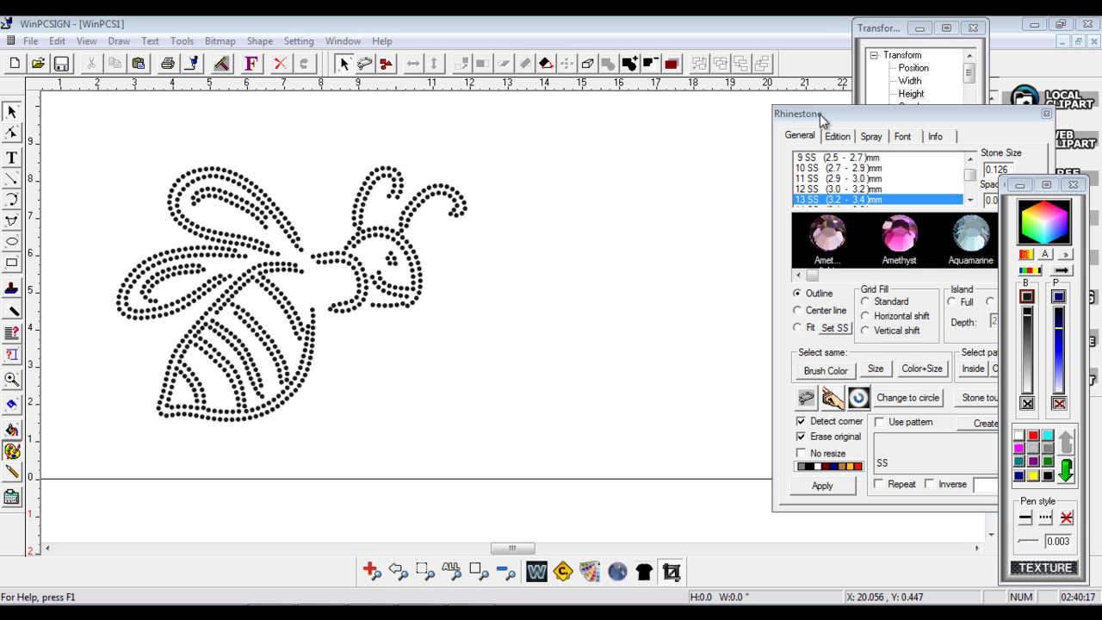
{"action": "left_click_drag", "start_coordinate": [850, 118], "coordinate": [621, 89]}
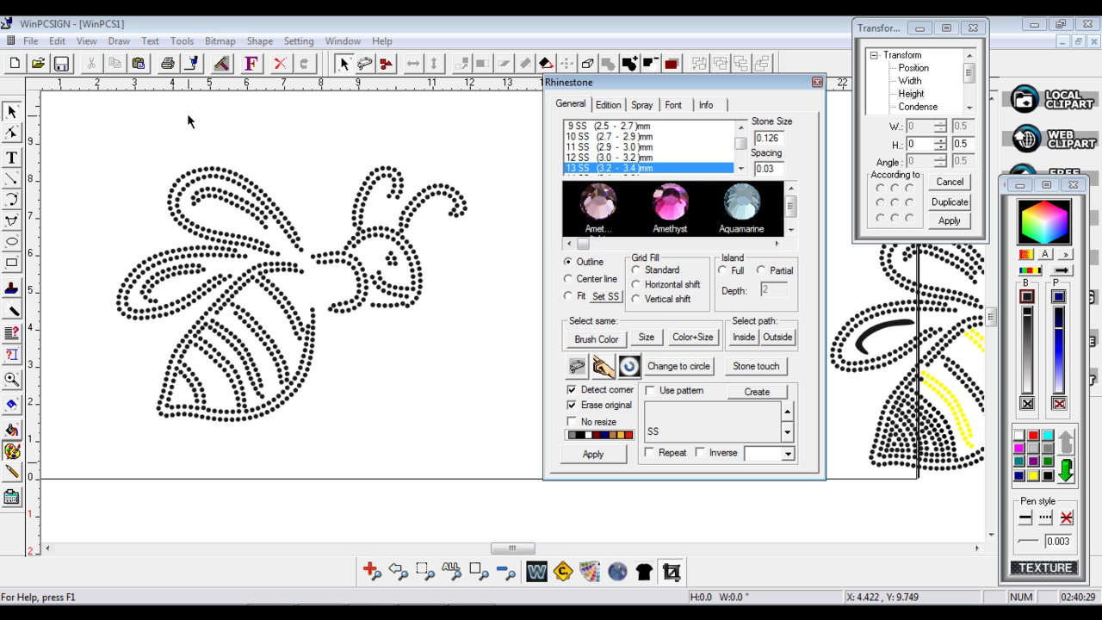
{"action": "left_click_drag", "start_coordinate": [99, 129], "coordinate": [513, 472]}
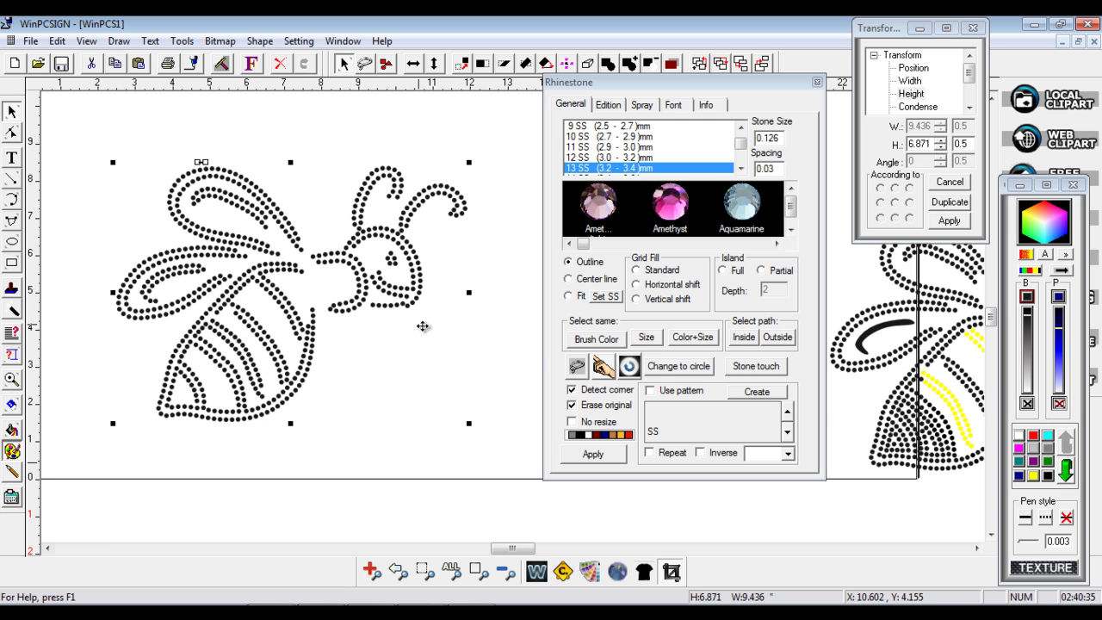
{"action": "left_click", "coordinate": [703, 372]}
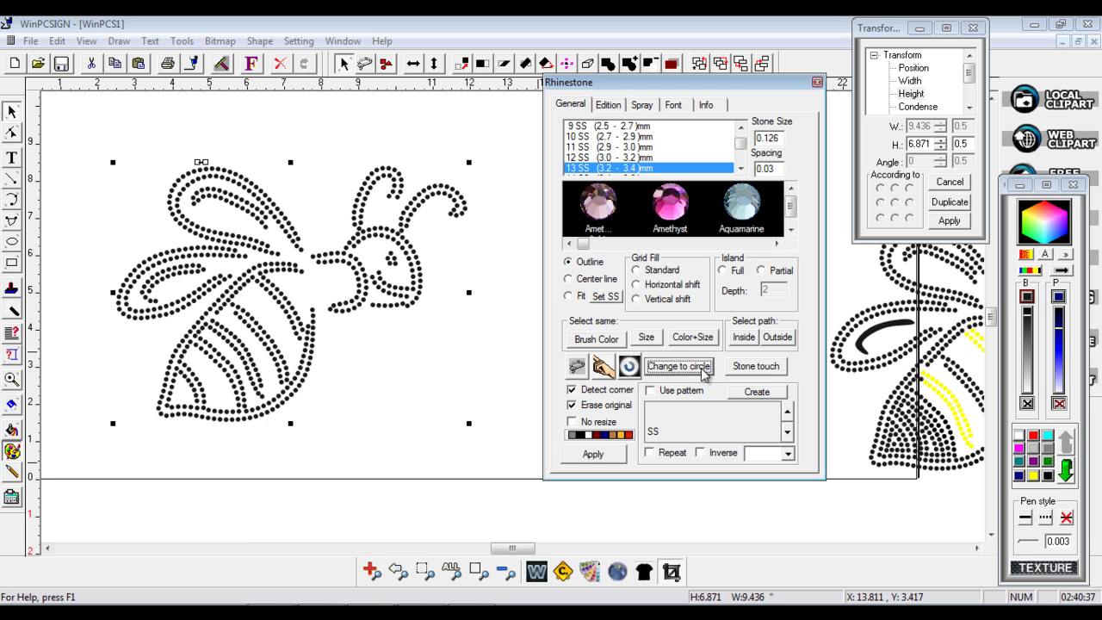